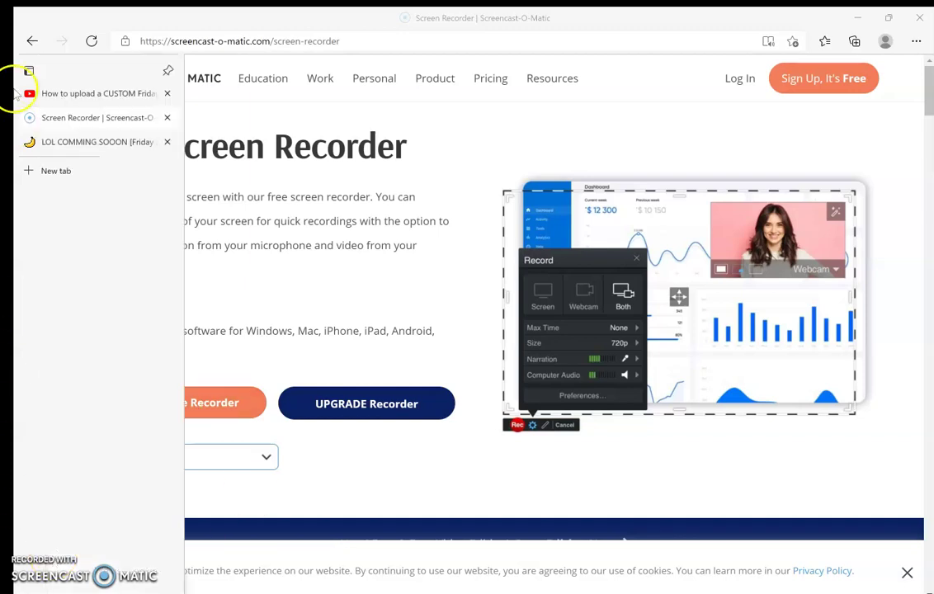
- Leave the LOL COMMING SOOON page and open GameBanana's Add page from the main menu
click(69, 142)
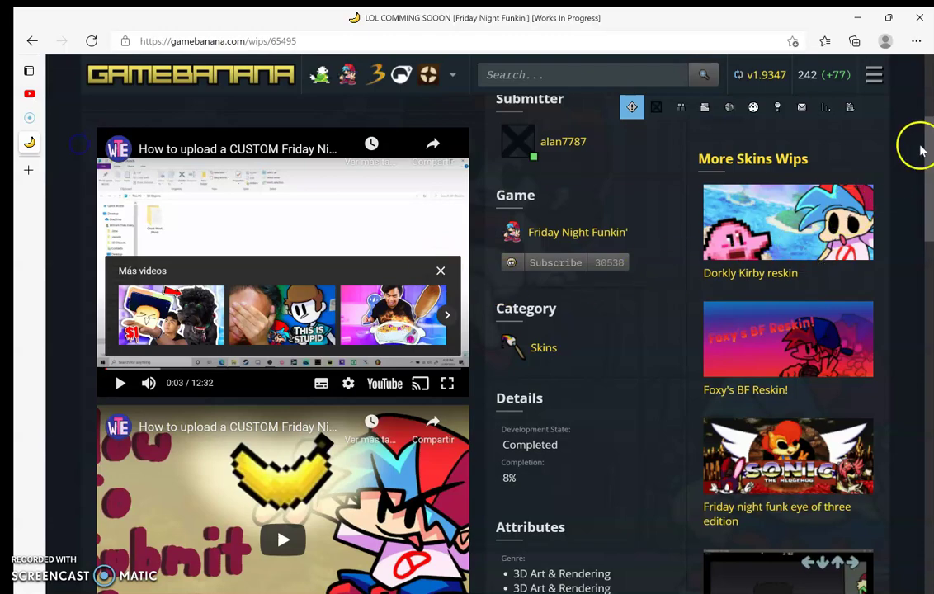
mouse_move(929, 148)
mouse_down()
mouse_move(920, 184)
mouse_move(922, 91)
mouse_up()
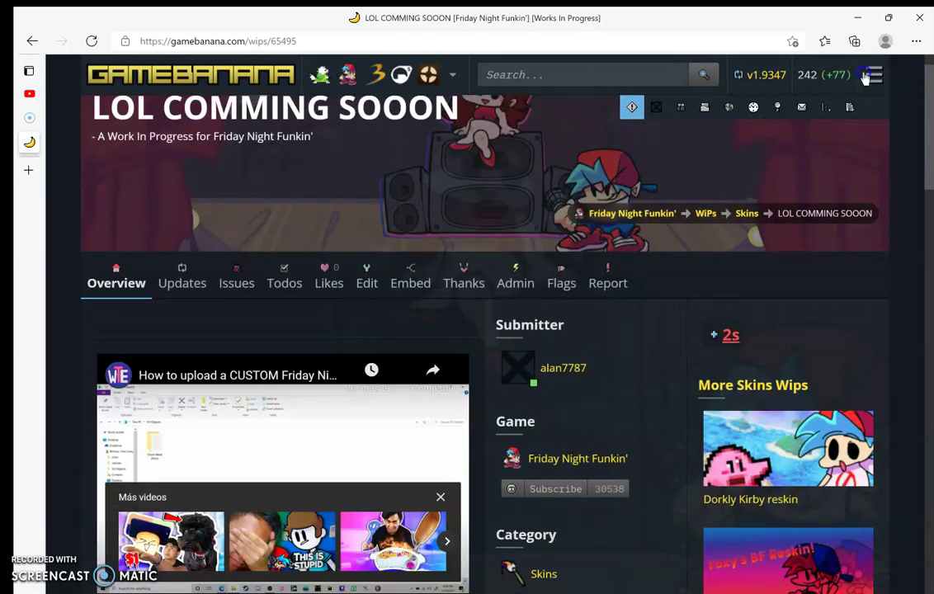
click(866, 76)
click(586, 110)
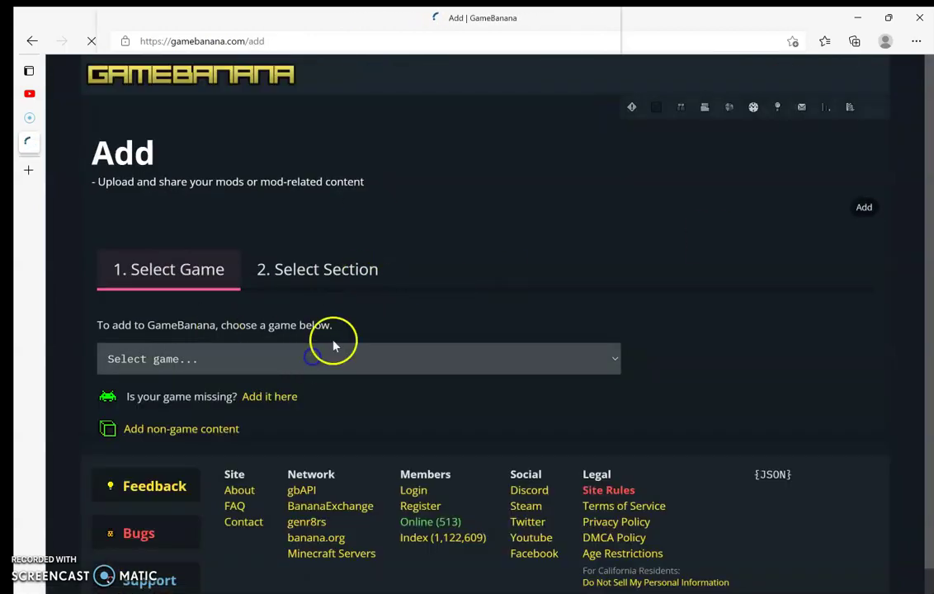
- Choose Bendy And The Ink Machine as the game and open the WiP submission form
click(322, 361)
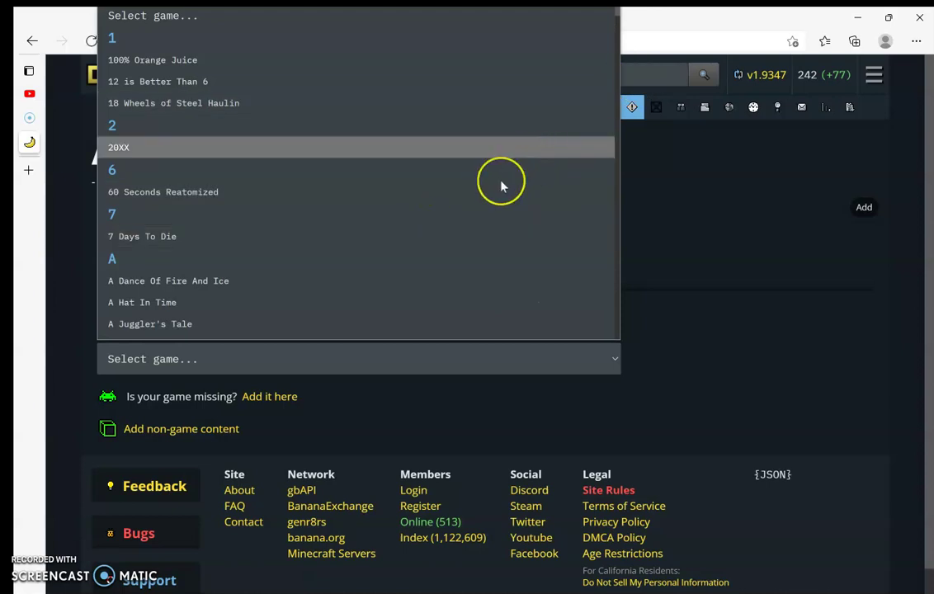
key(b)
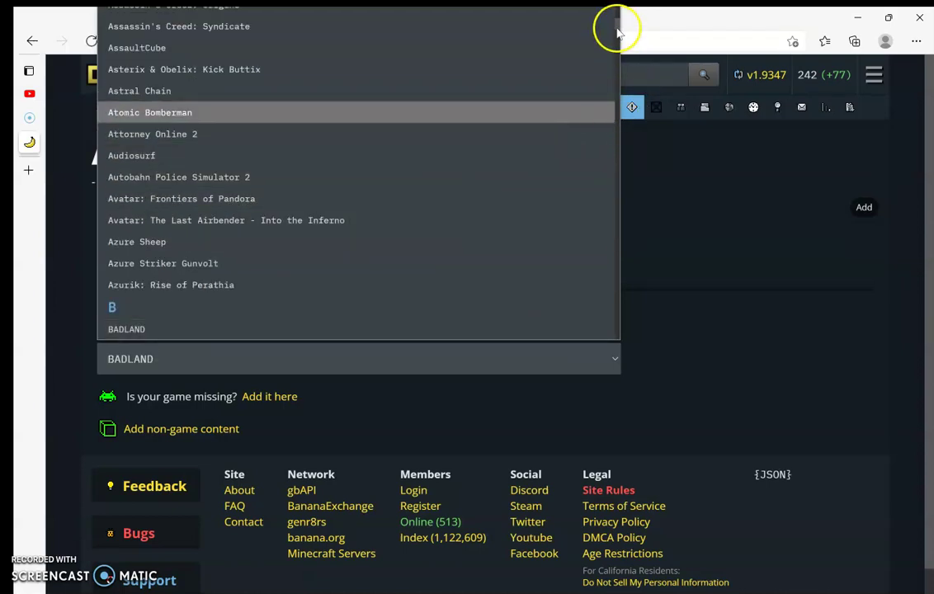
drag(617, 29, 617, 37)
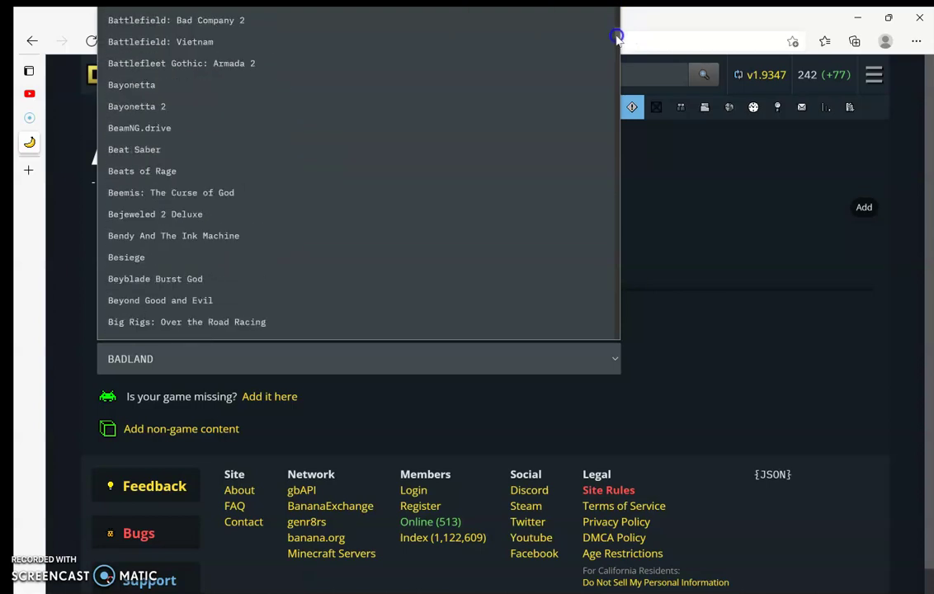
click(297, 236)
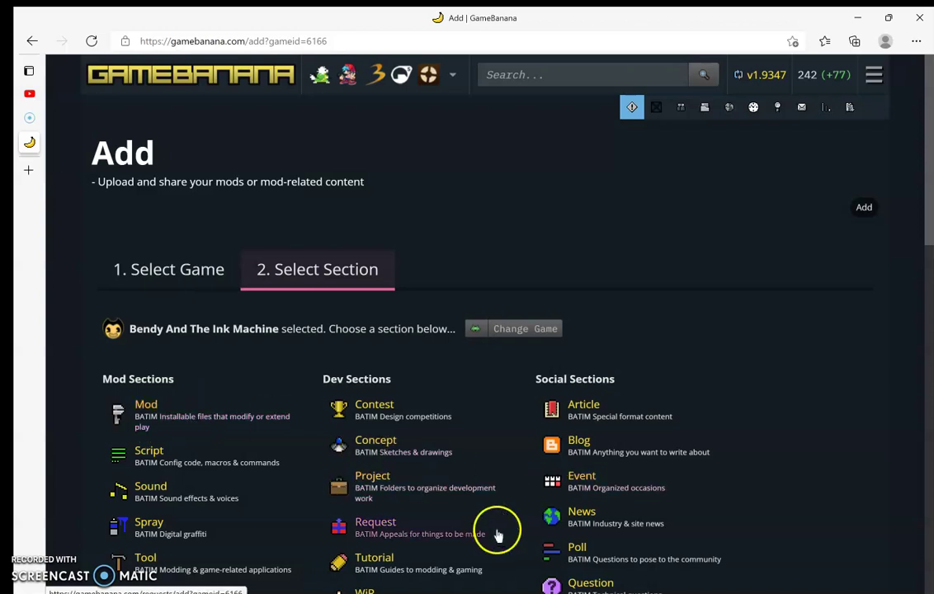
drag(927, 94, 927, 144)
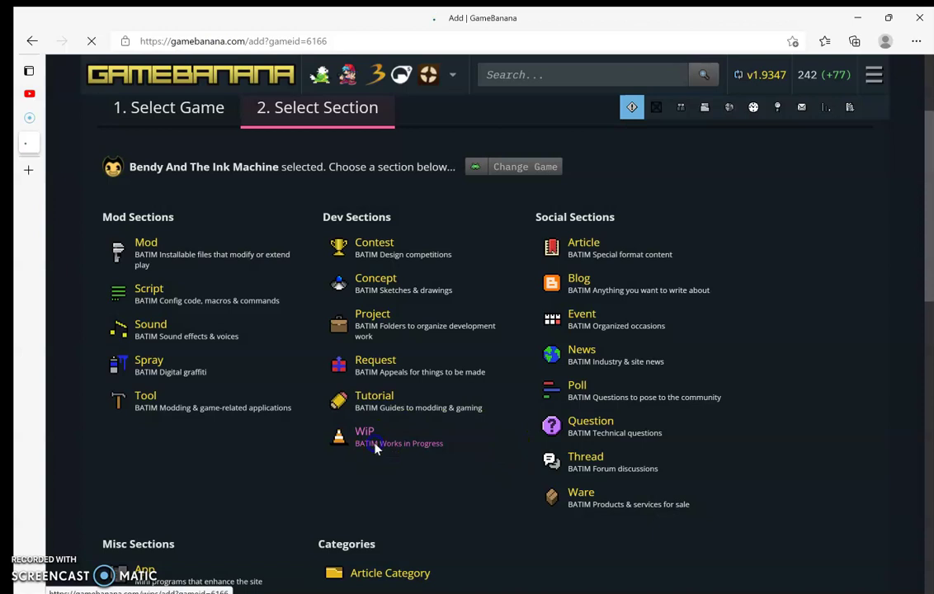
click(376, 445)
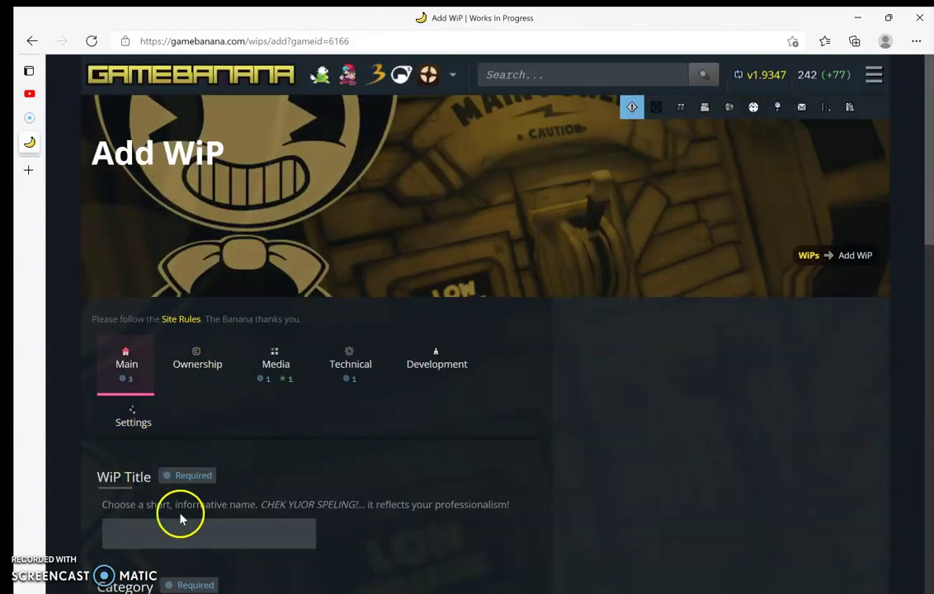
- Scroll to the form's Category area and open the game chooser
scroll(928, 92, down, 1)
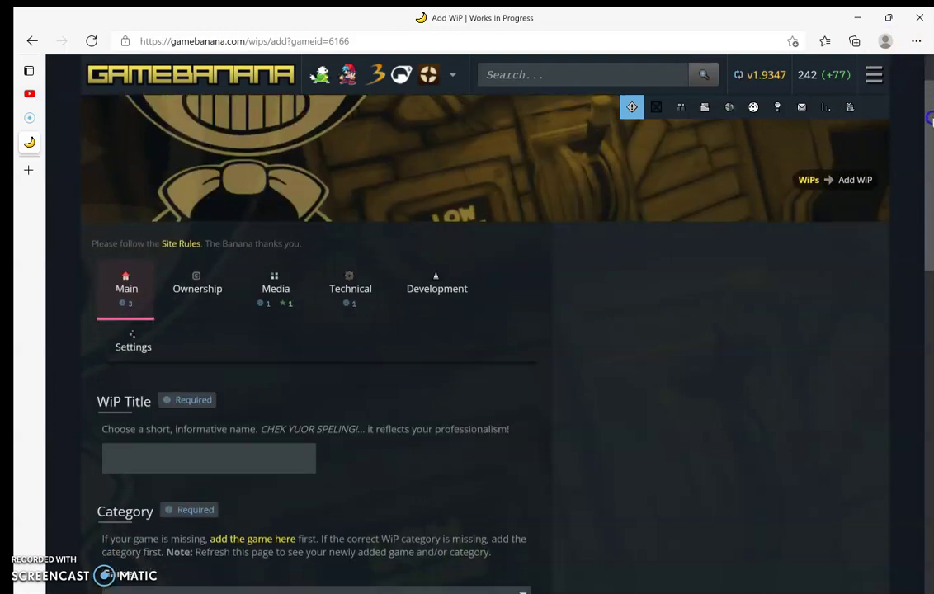
scroll(742, 123, up, 1)
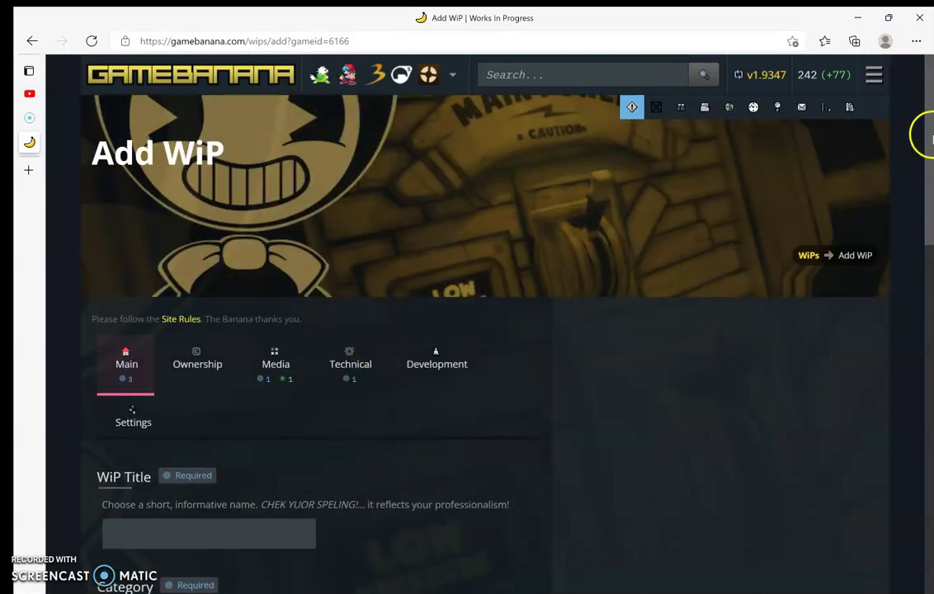
drag(929, 137, 930, 229)
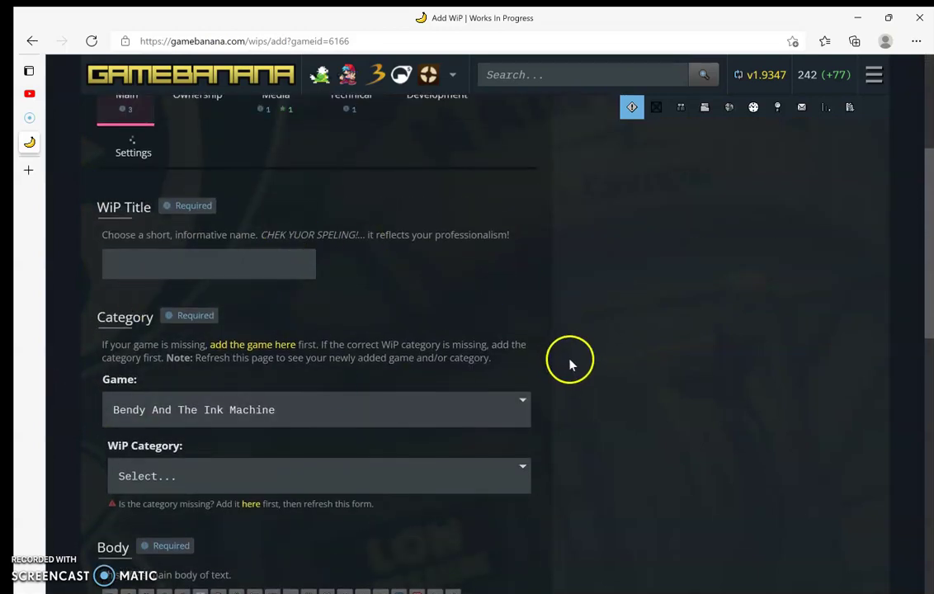
click(340, 399)
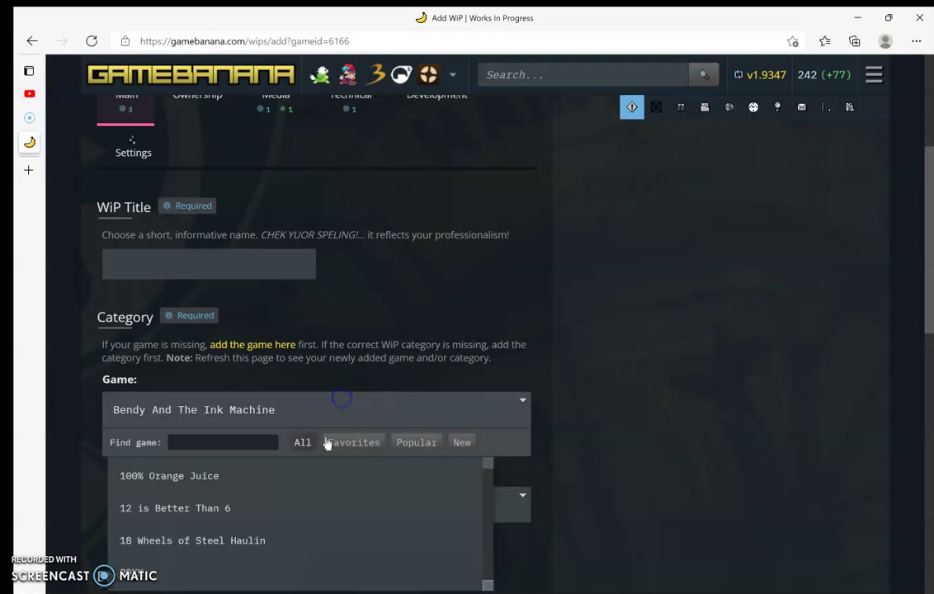
click(252, 508)
click(287, 415)
- Search the game chooser for 'baldi' and select Baldi's Basics
click(287, 415)
text(b)
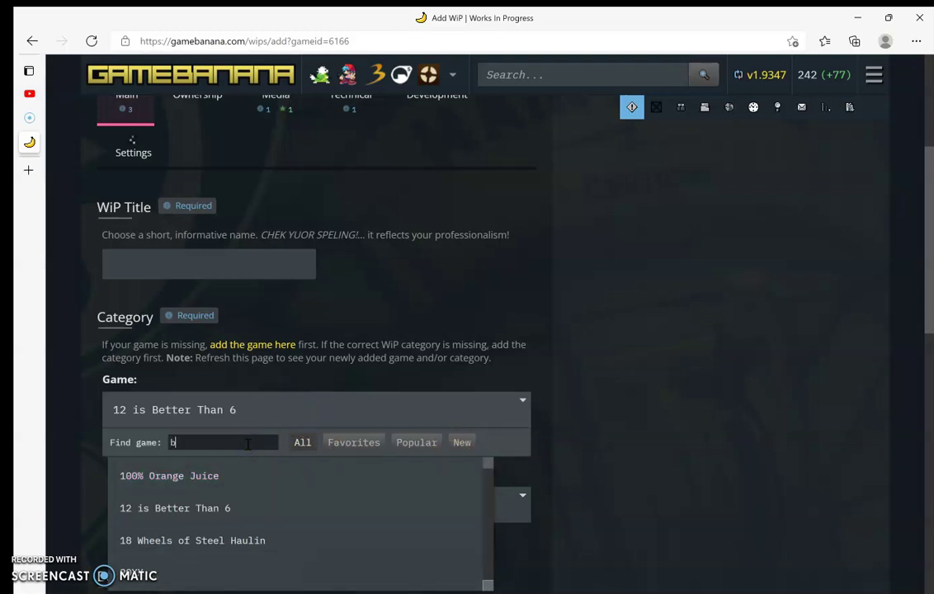
text(a)
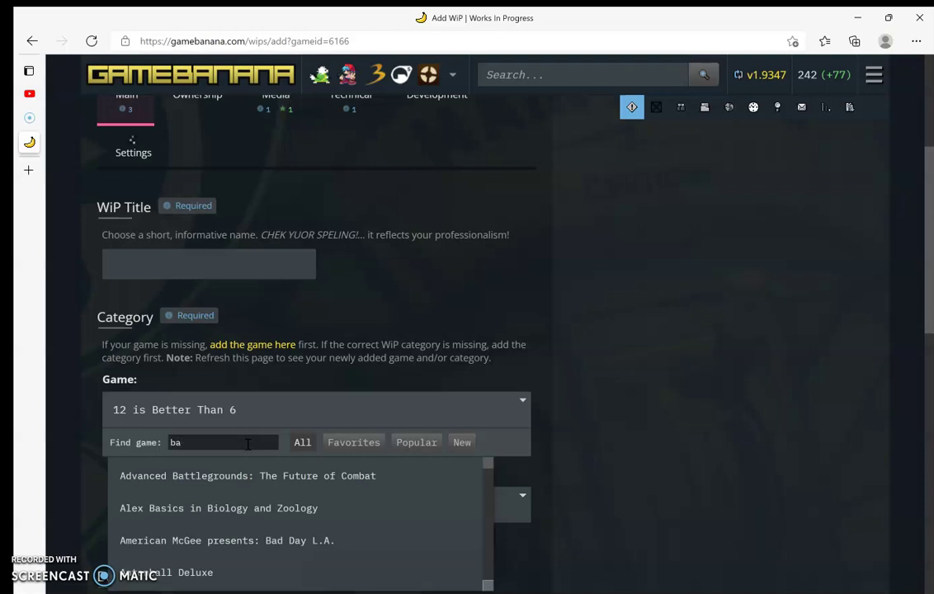
text(di)
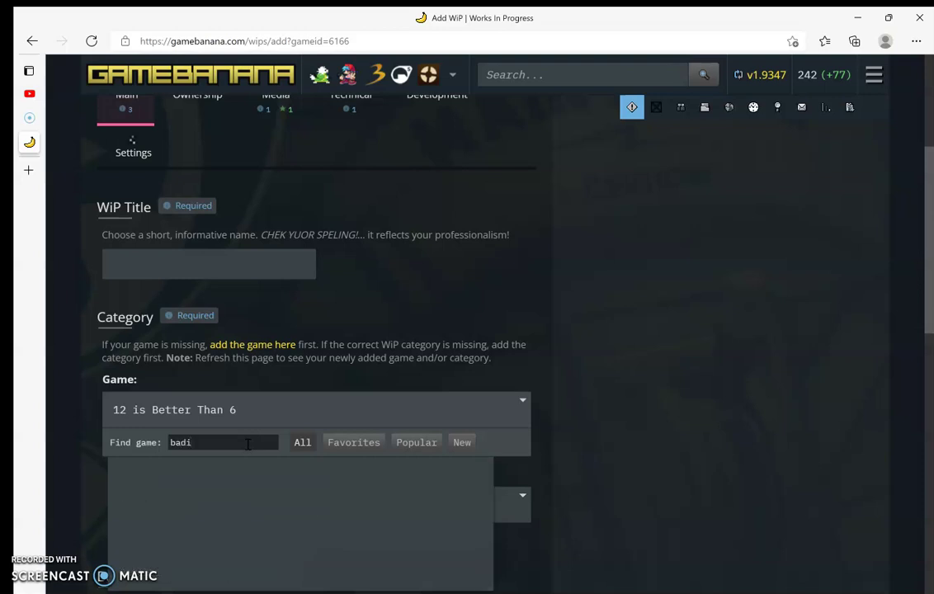
key(BackSpace)
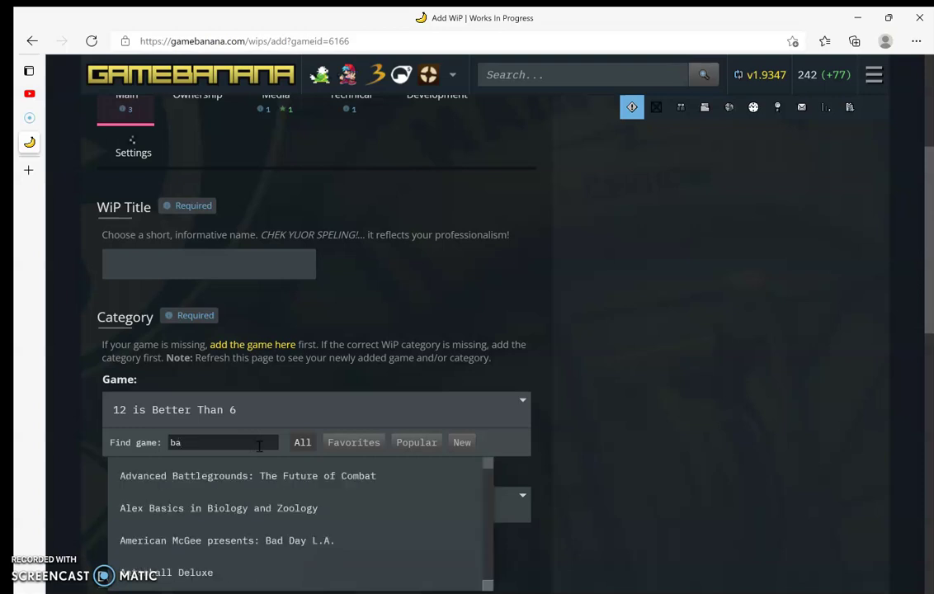
text(ldi)
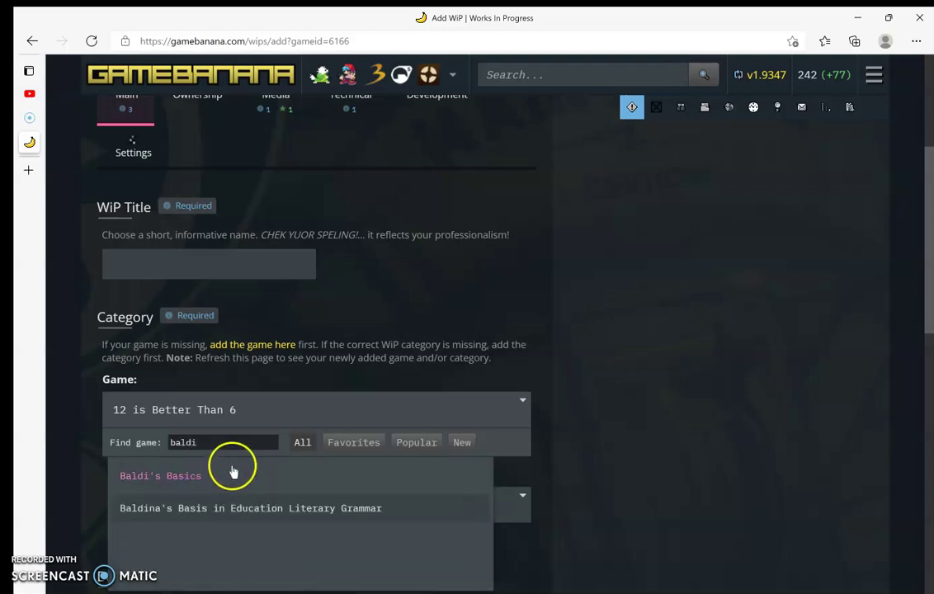
click(189, 476)
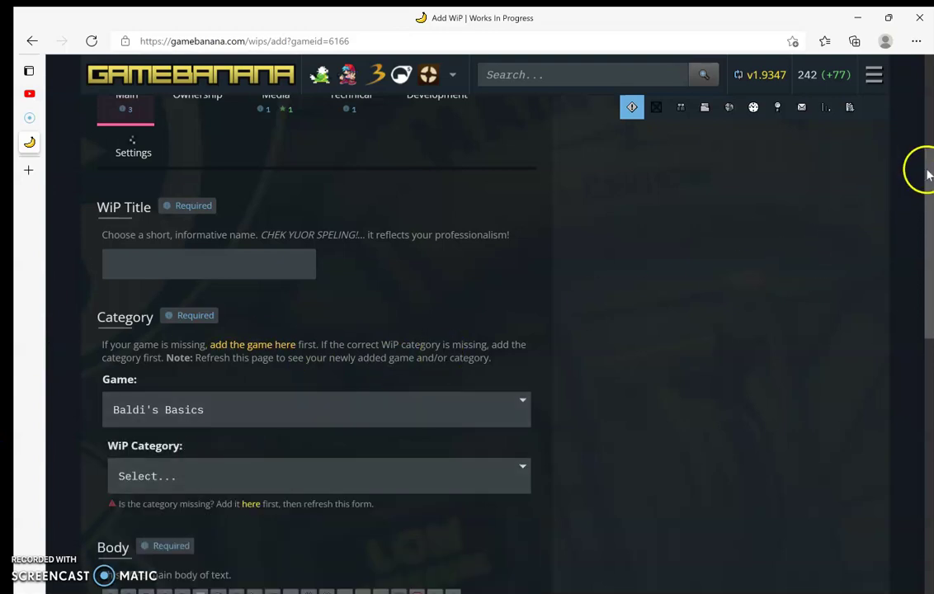
drag(927, 173, 881, 174)
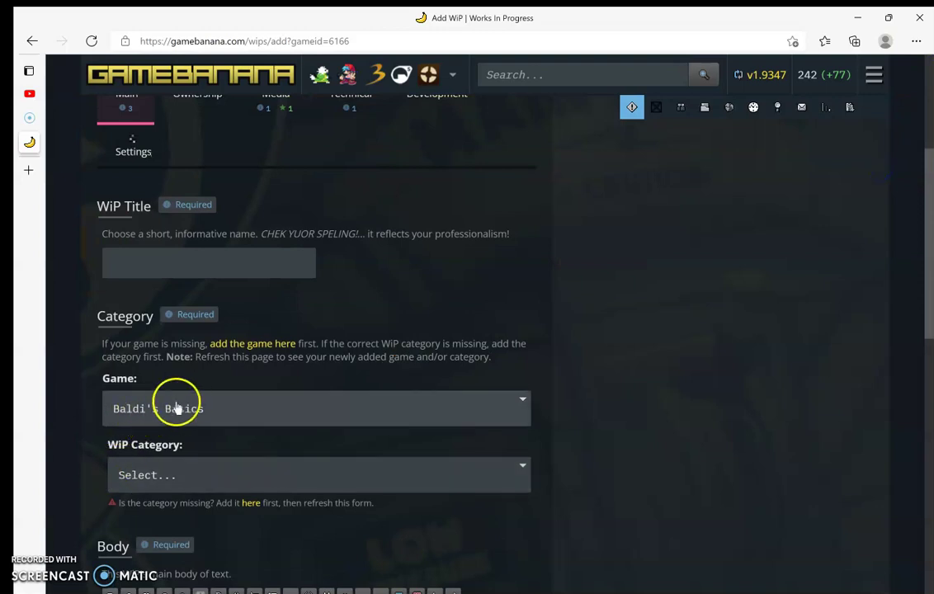
click(257, 417)
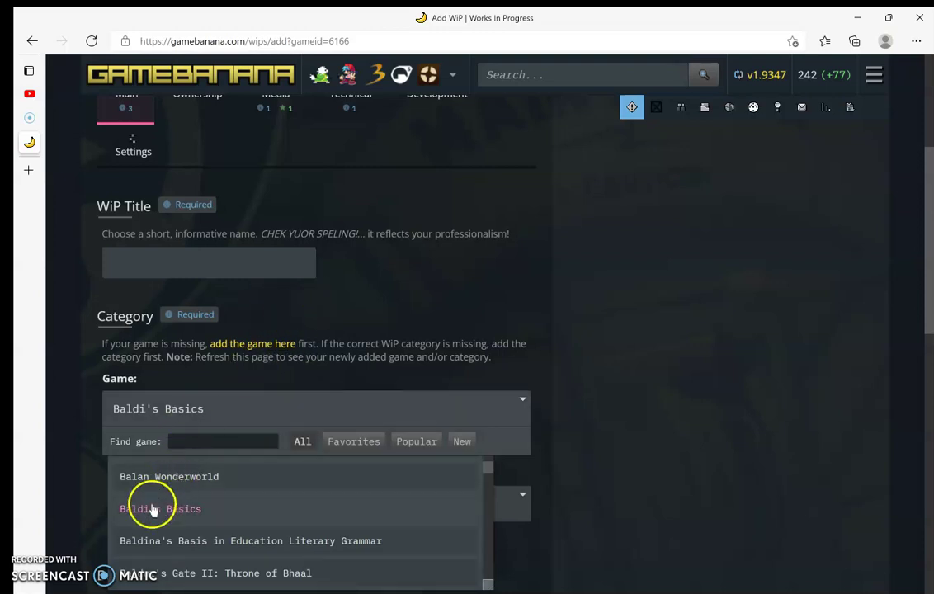
click(198, 509)
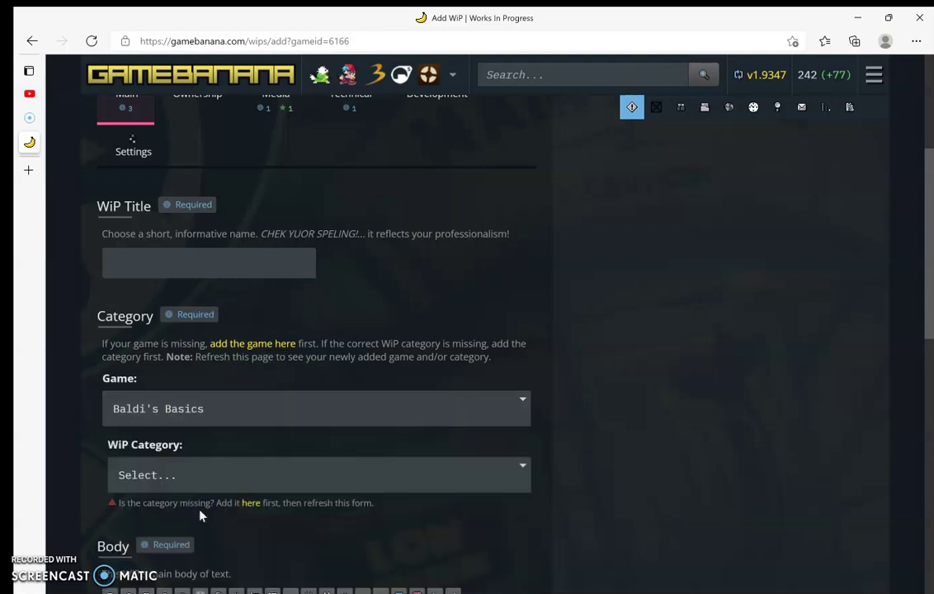
- Set the WiP category to Fan Games
click(206, 471)
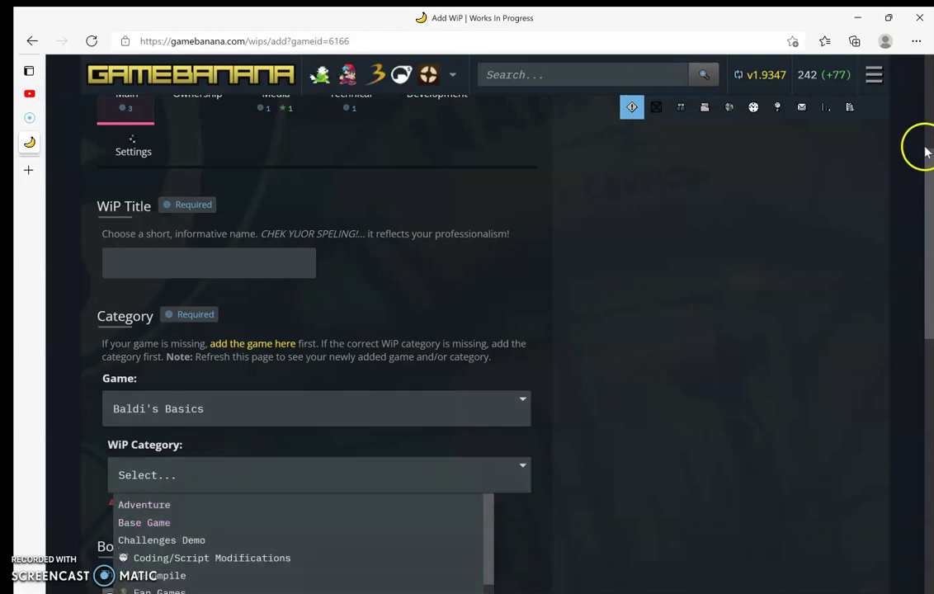
scroll(929, 177, down, 2)
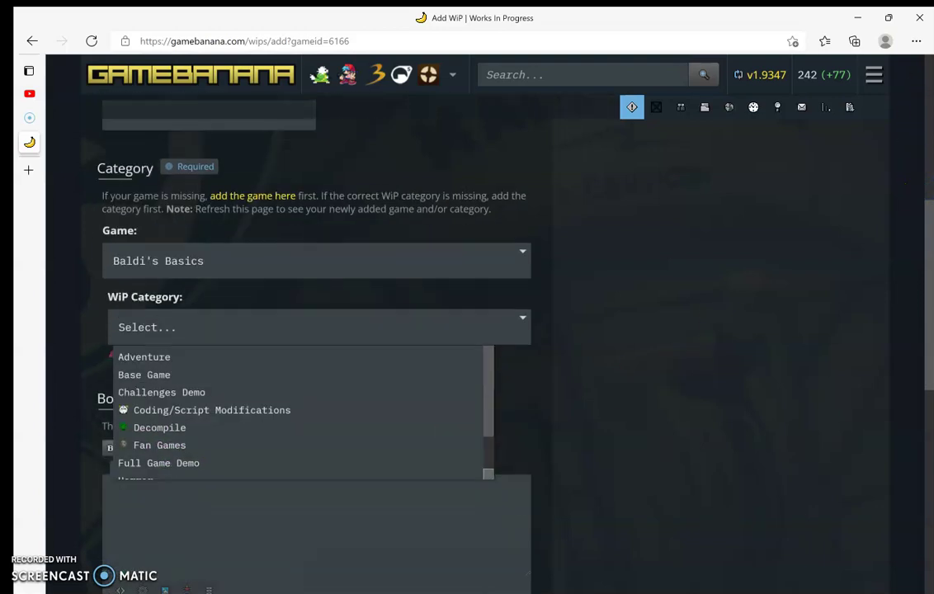
click(173, 447)
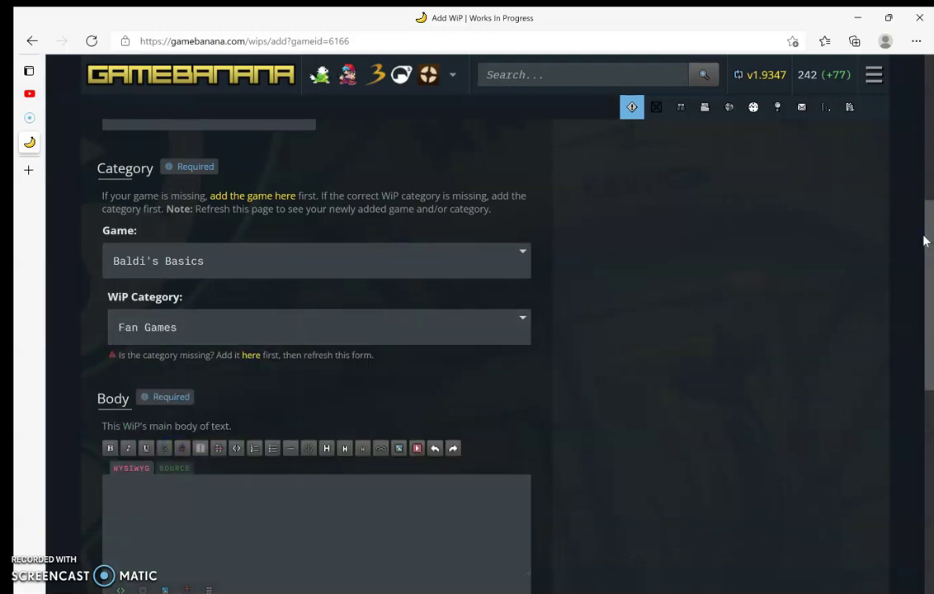
scroll(930, 236, down, 3)
- Fill the body, enter the subtitle 'gyc az', and write the 'LOL ORIGNAL GAME' comment instructions
click(344, 361)
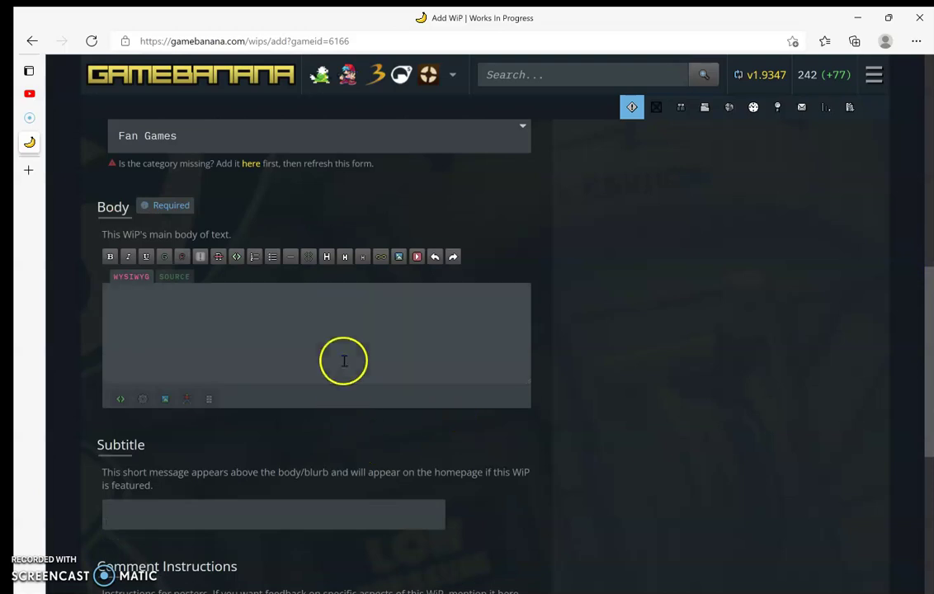
text(efhsdzxfasz)
click(246, 504)
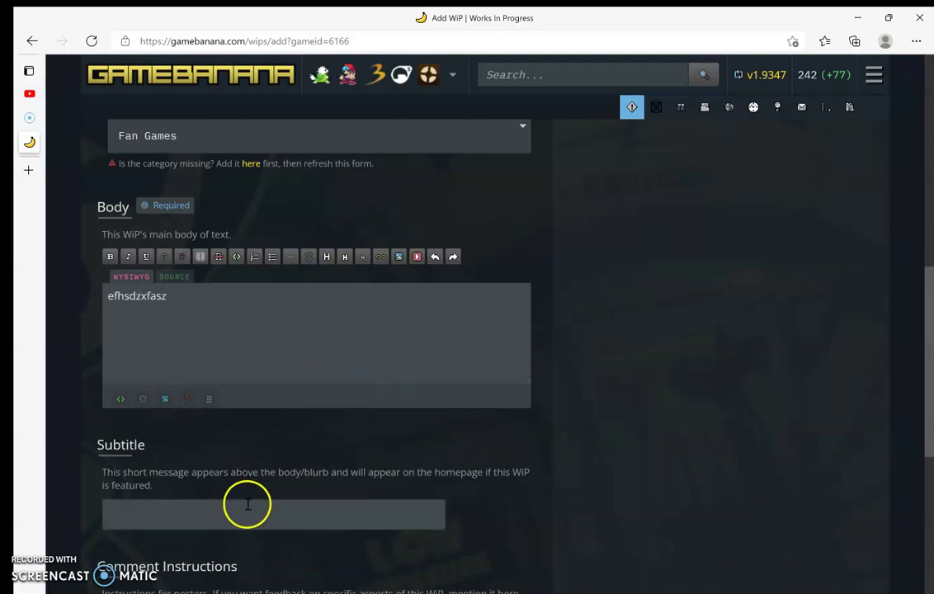
text(gyc az)
click(891, 123)
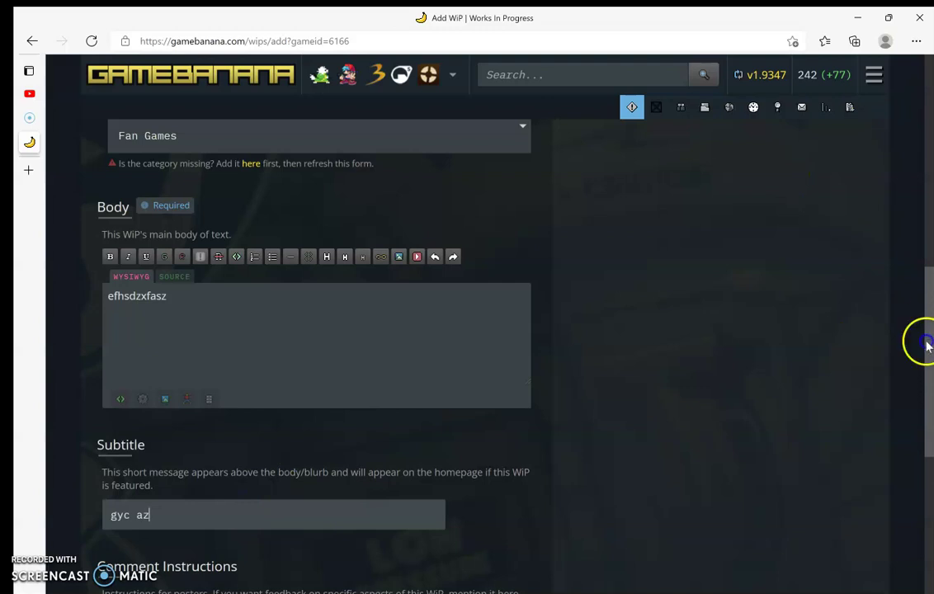
scroll(928, 345, down, 3)
click(410, 452)
text(LOL ORIGNAL GAME)
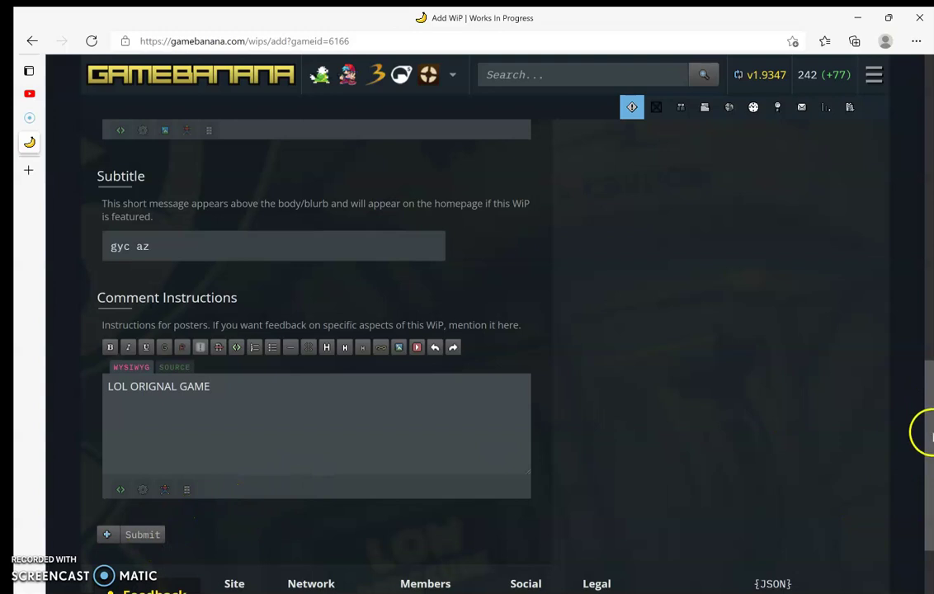
- Enter BALDI as the WiP title
drag(927, 435, 929, 190)
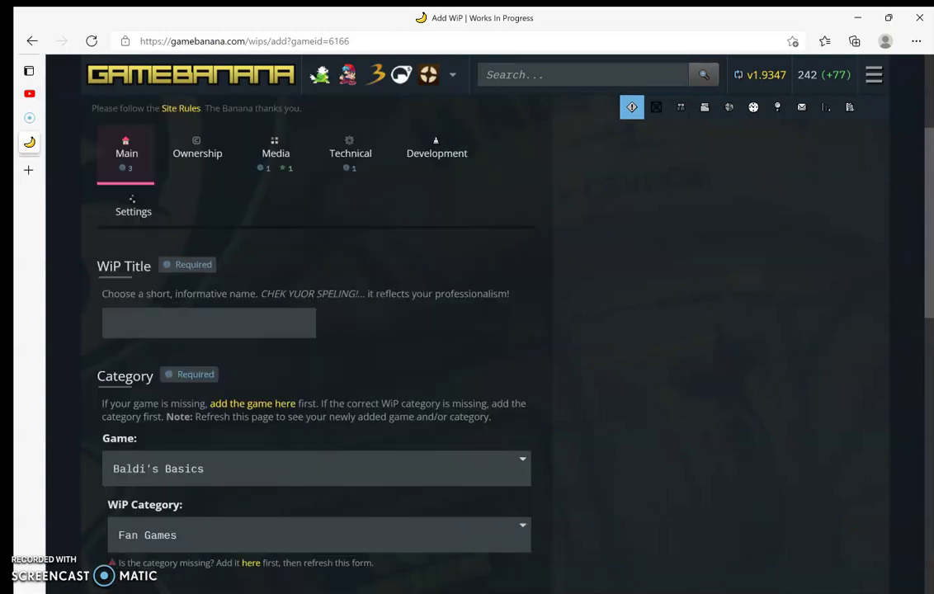
click(230, 439)
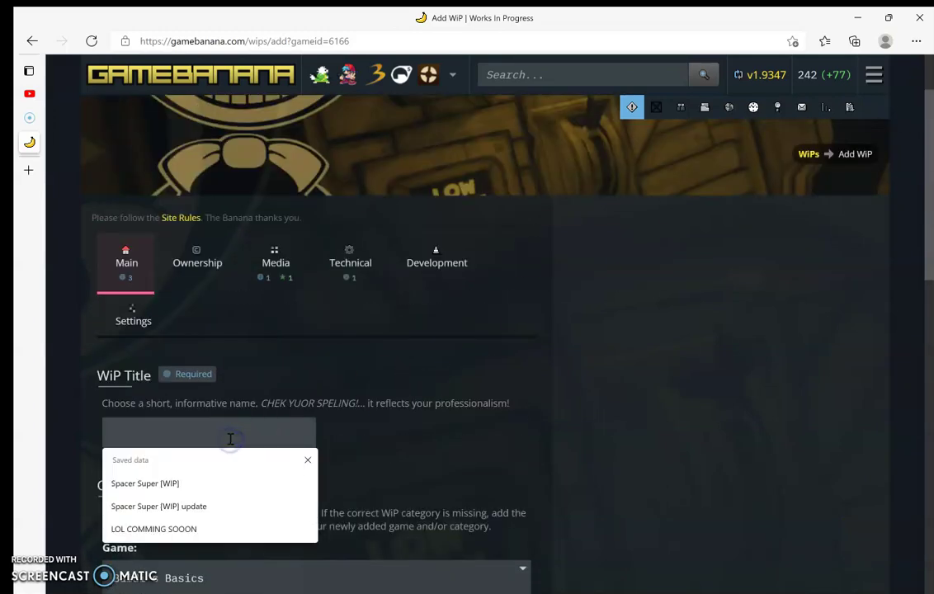
text(BALDI)
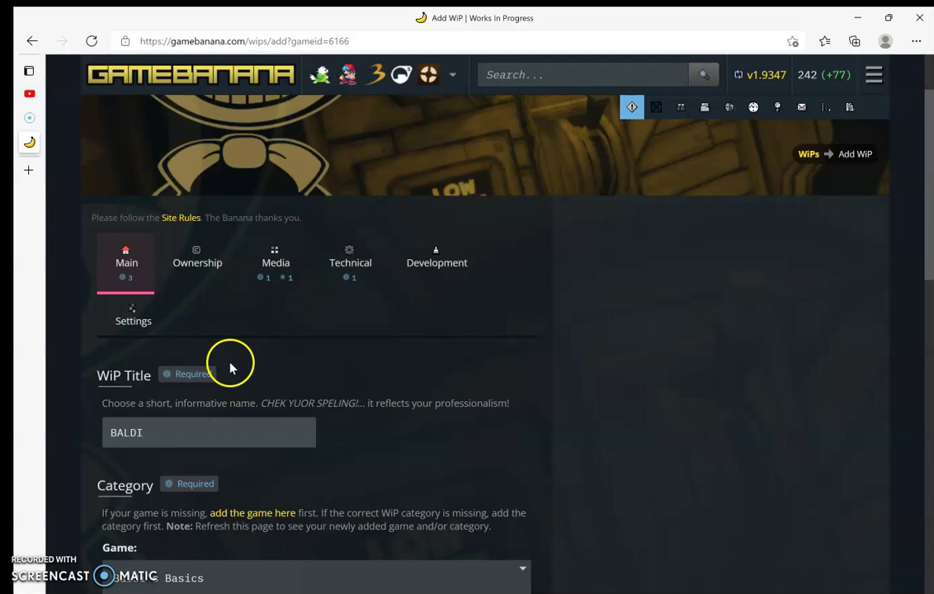
- Go through the Ownership, Technical and Media sections to the video link field, then switch to YouTube
click(177, 258)
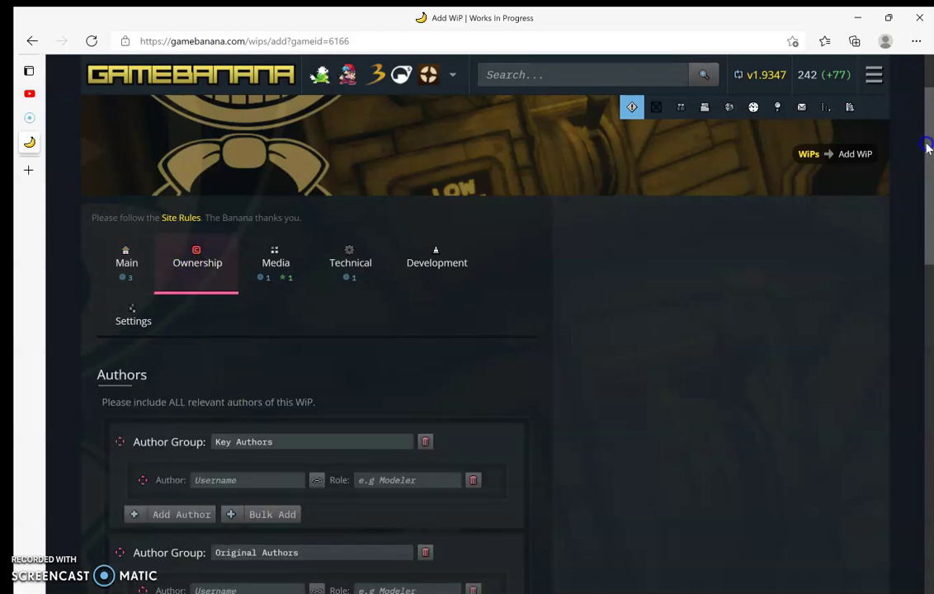
key(ctrl+a)
click(258, 412)
click(337, 276)
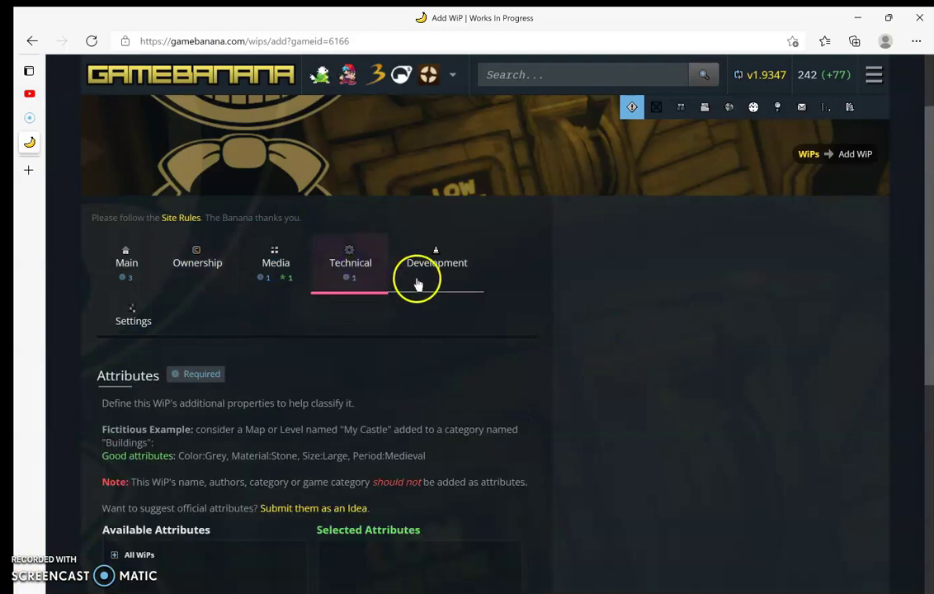
click(278, 257)
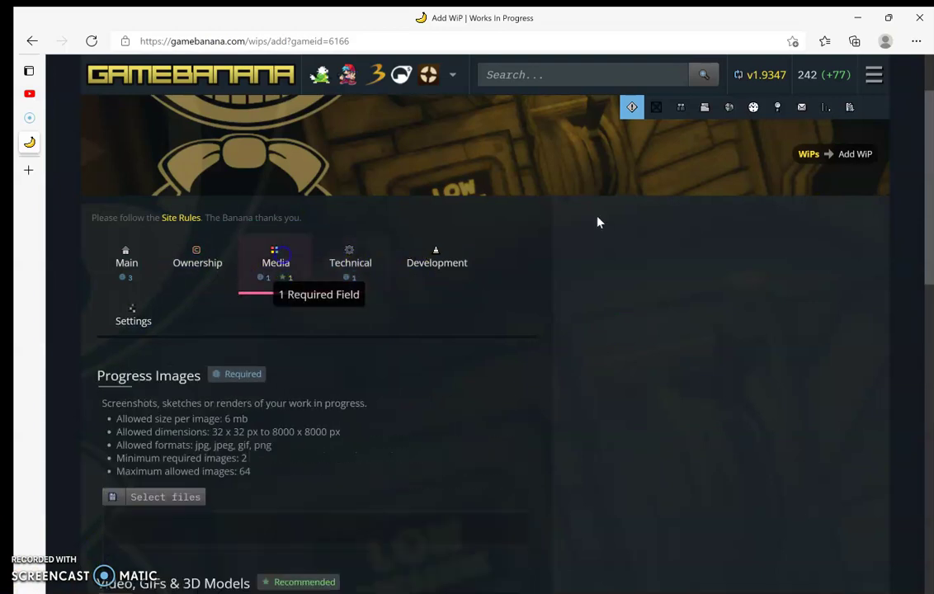
scroll(927, 165, down, 1)
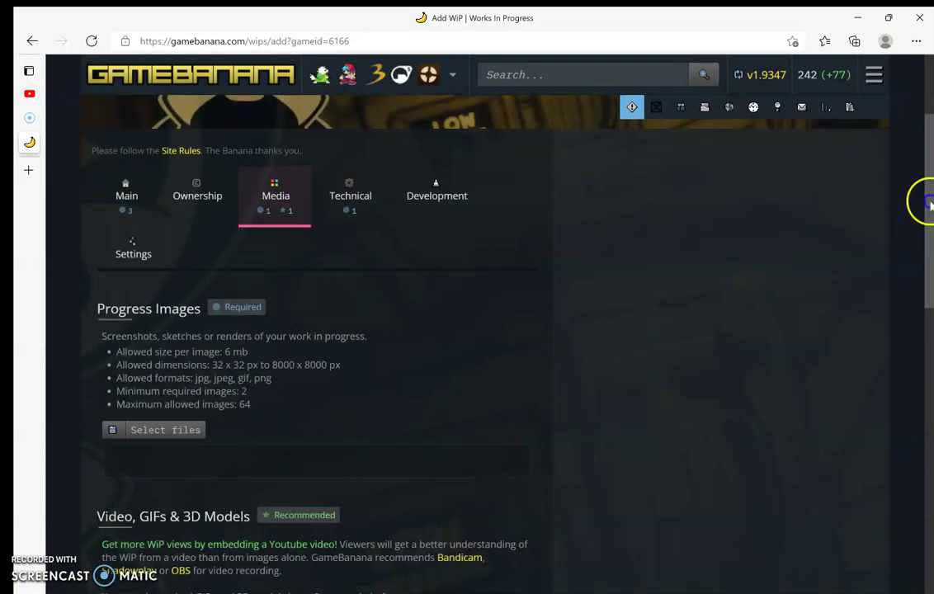
scroll(928, 198, down, 2)
scroll(927, 198, down, 2)
scroll(927, 313, down, 1)
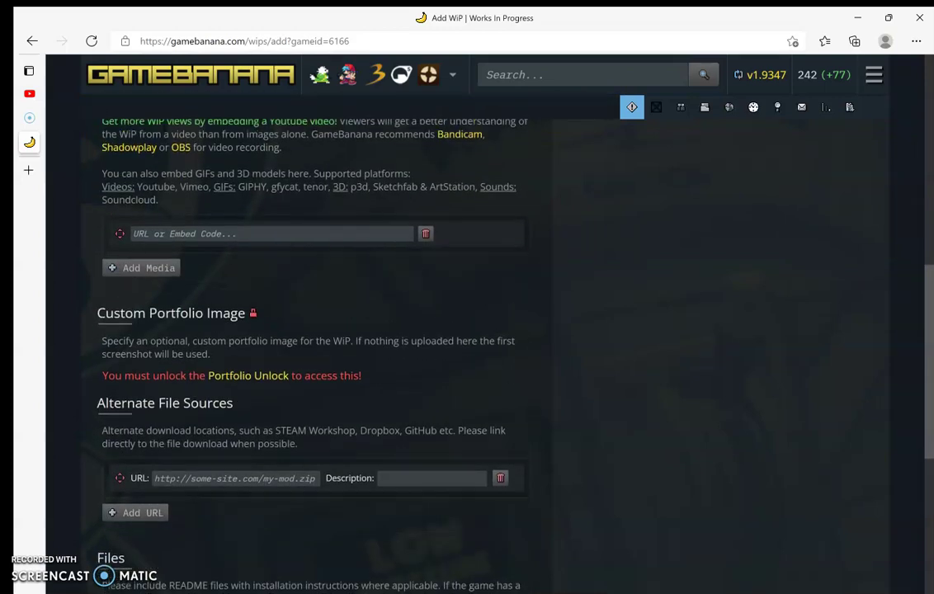
scroll(927, 314, up, 2)
click(251, 317)
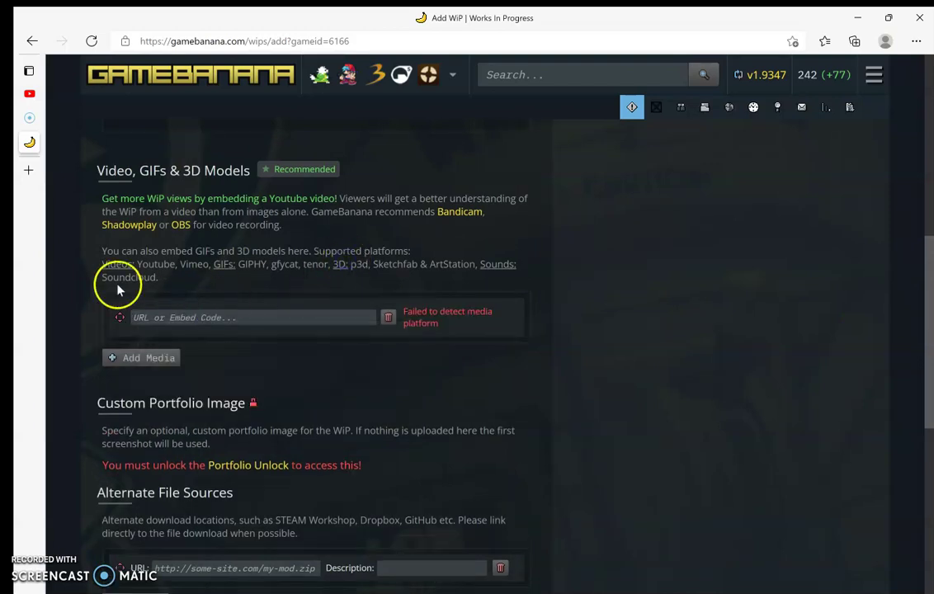
click(30, 94)
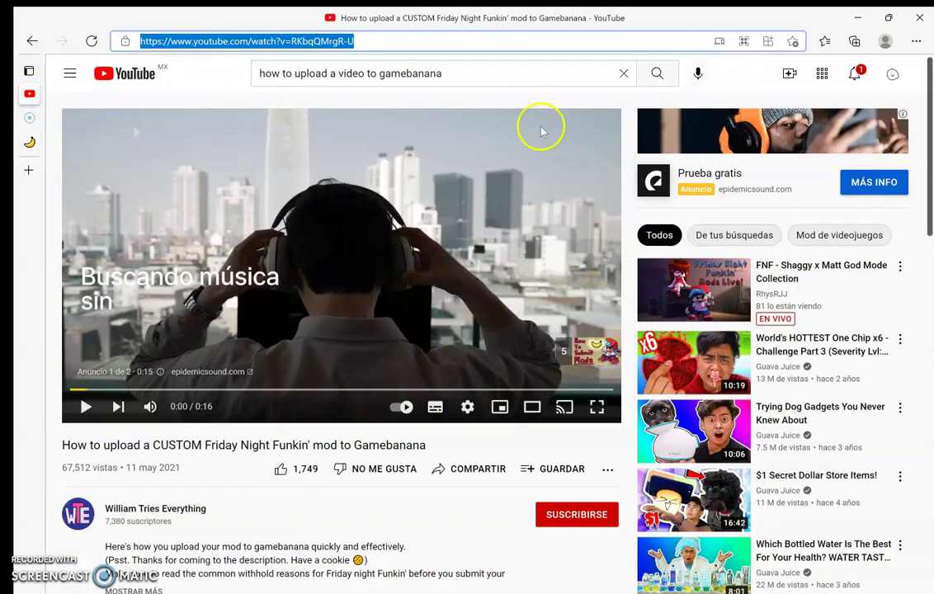
- Copy the YouTube tutorial video's address from the address bar
click(362, 36)
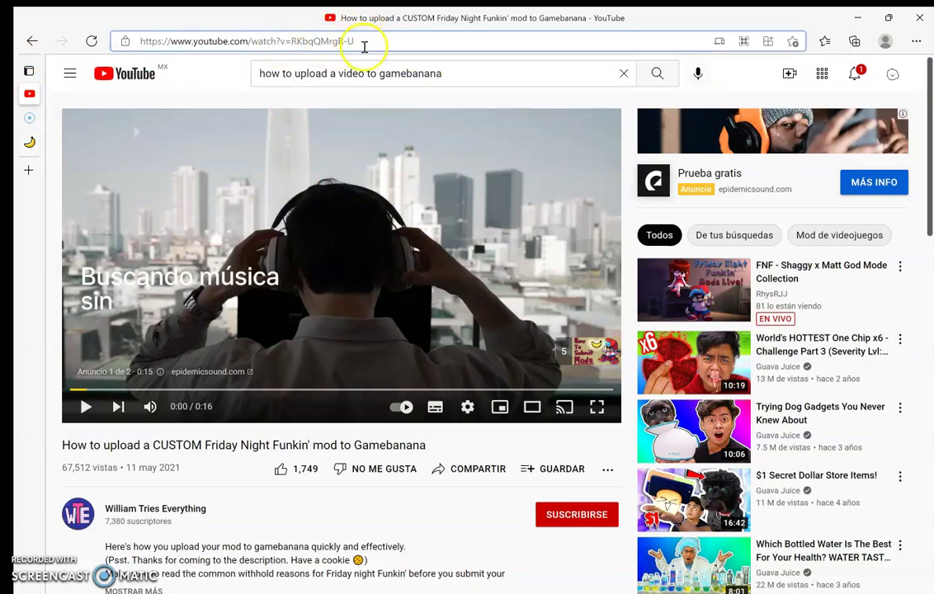
- Paste the YouTube video link into the WiP's video URL field
click(32, 142)
click(240, 315)
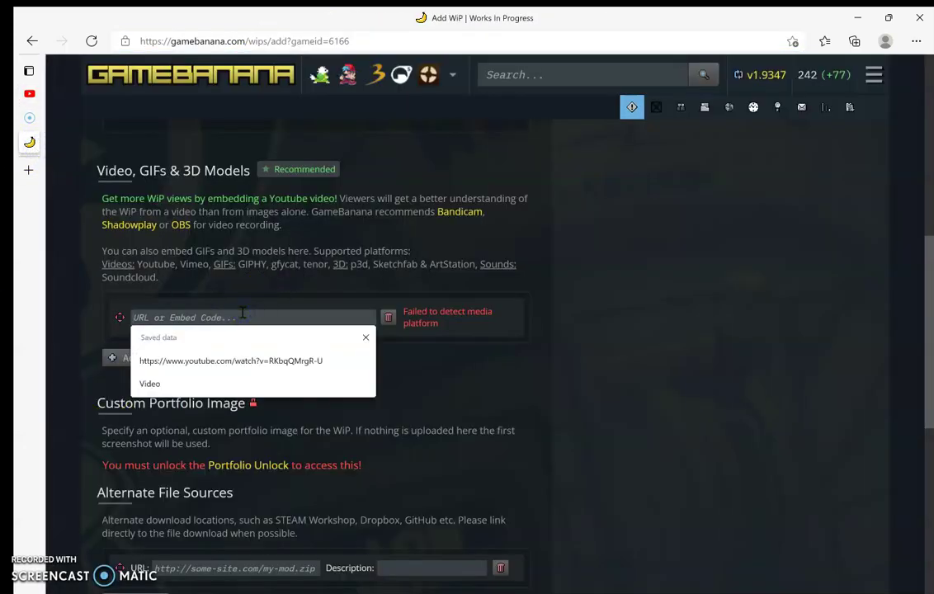
right_click(242, 314)
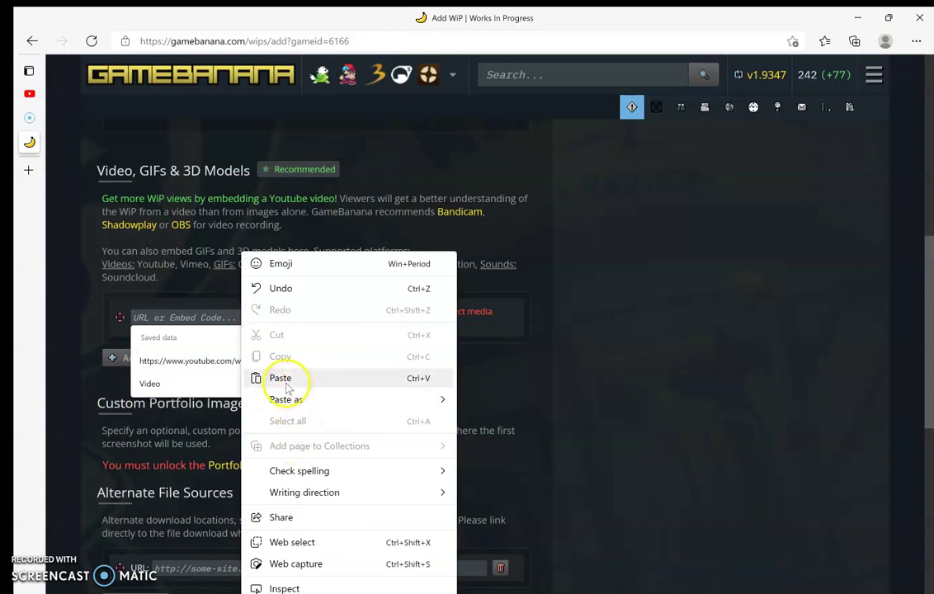
click(280, 378)
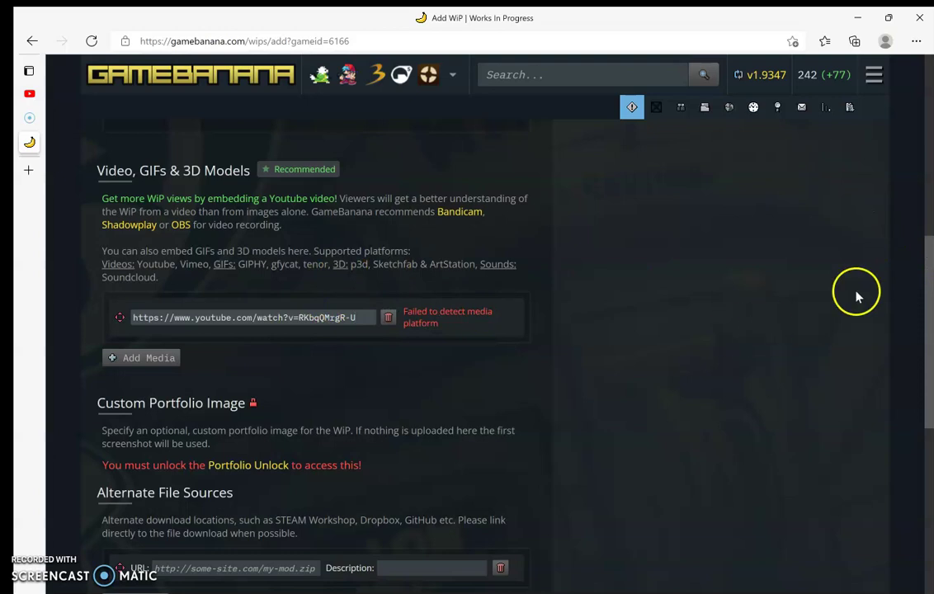
- Fill an alternate file source's URL and description from saved autofill entries
drag(925, 267, 924, 345)
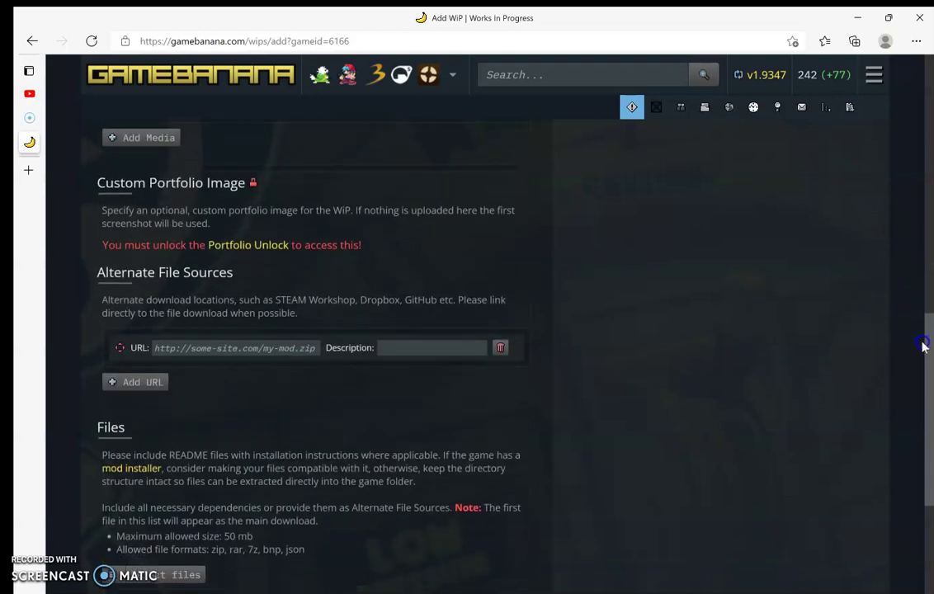
click(304, 346)
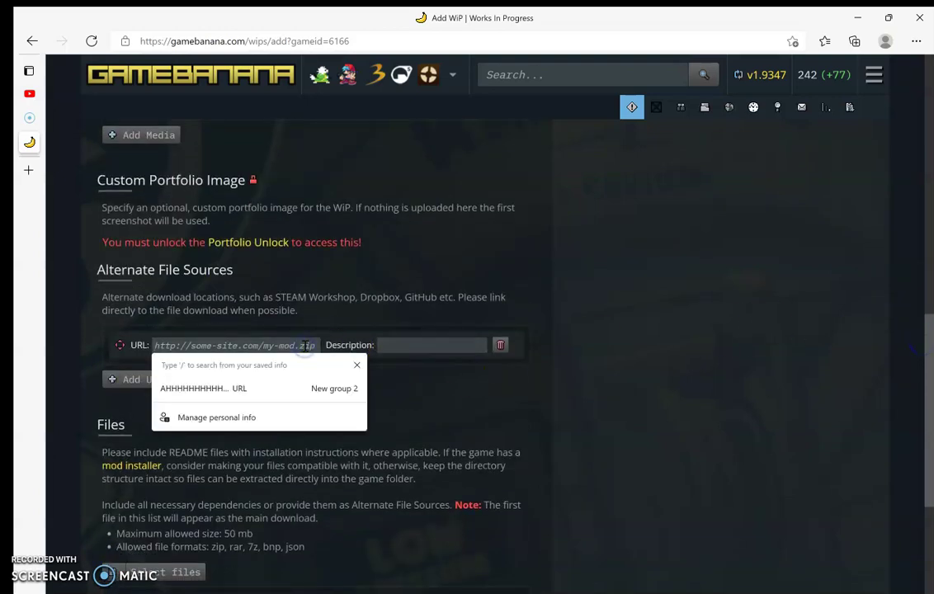
click(272, 382)
click(429, 345)
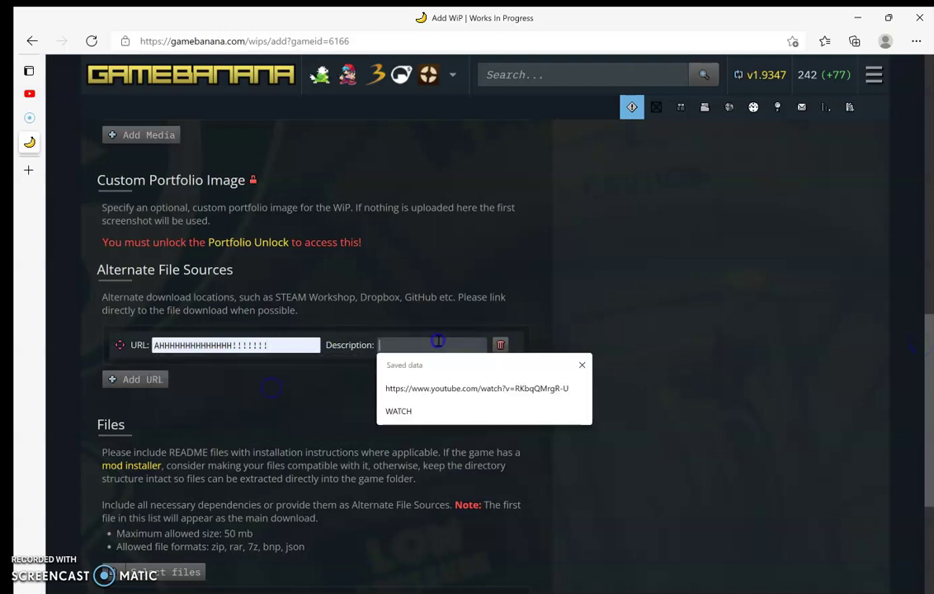
click(415, 388)
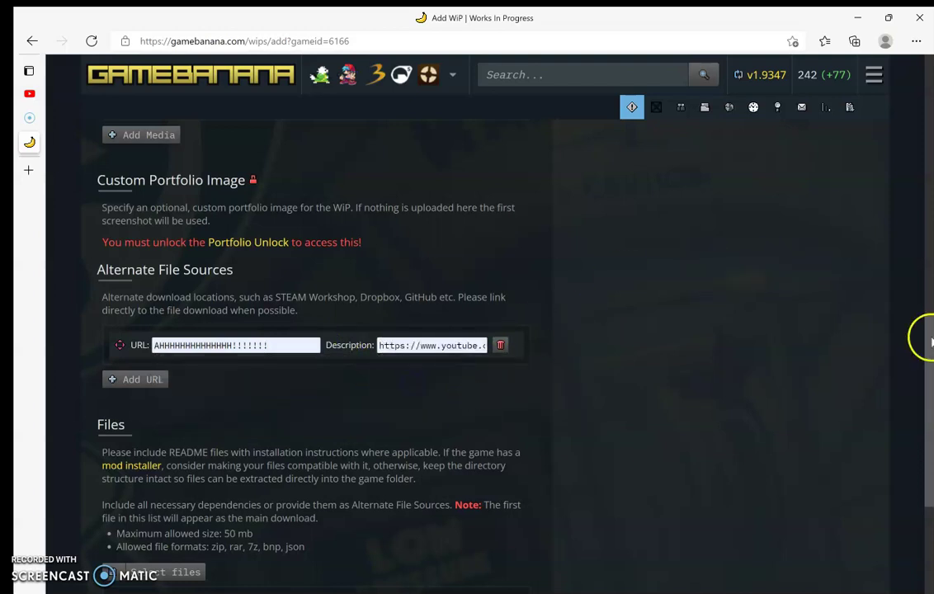
drag(929, 345, 922, 357)
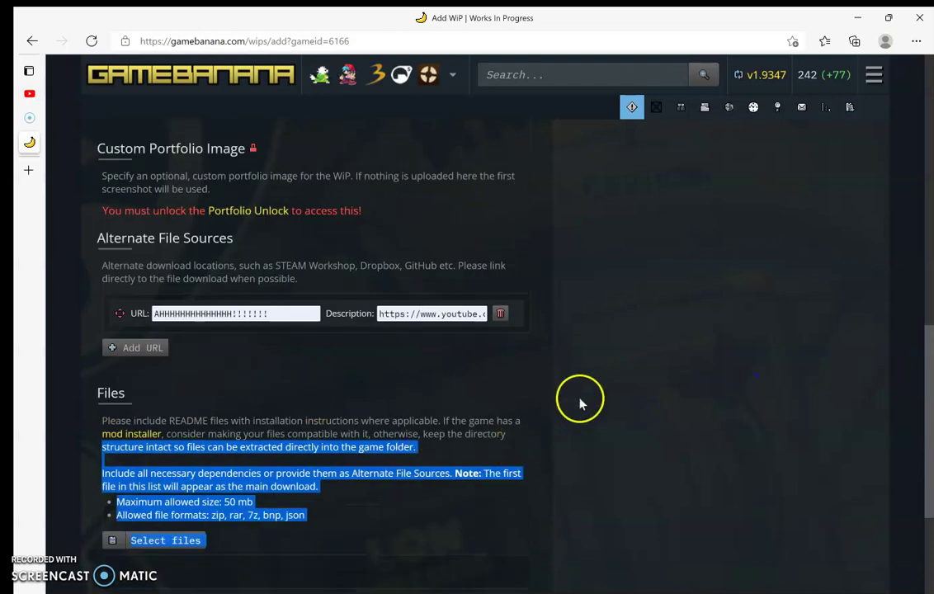
drag(846, 370, 664, 357)
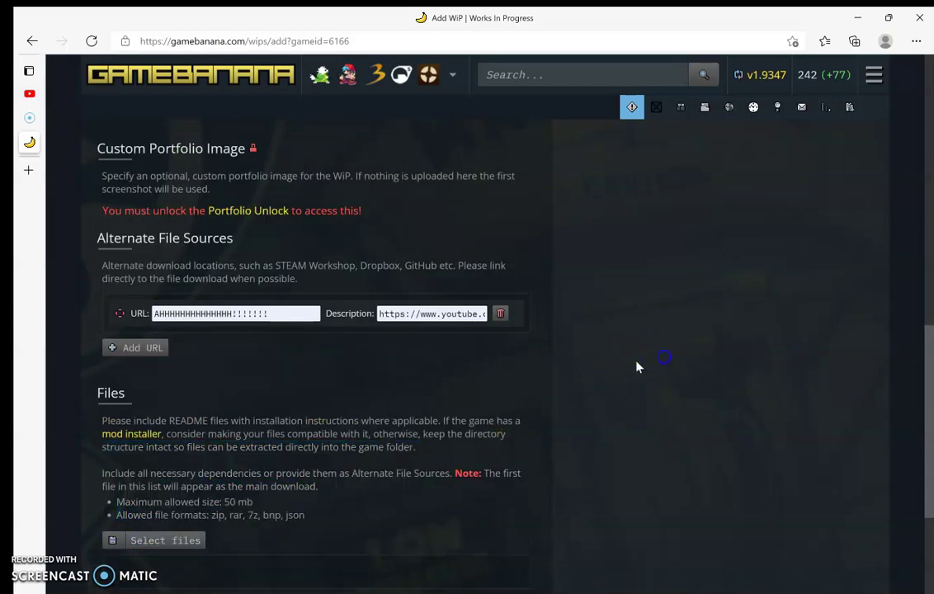
- Upload BALDI_1.4.3_Windows_64Bit from Downloads as the WiP's file and wait for completion
click(127, 543)
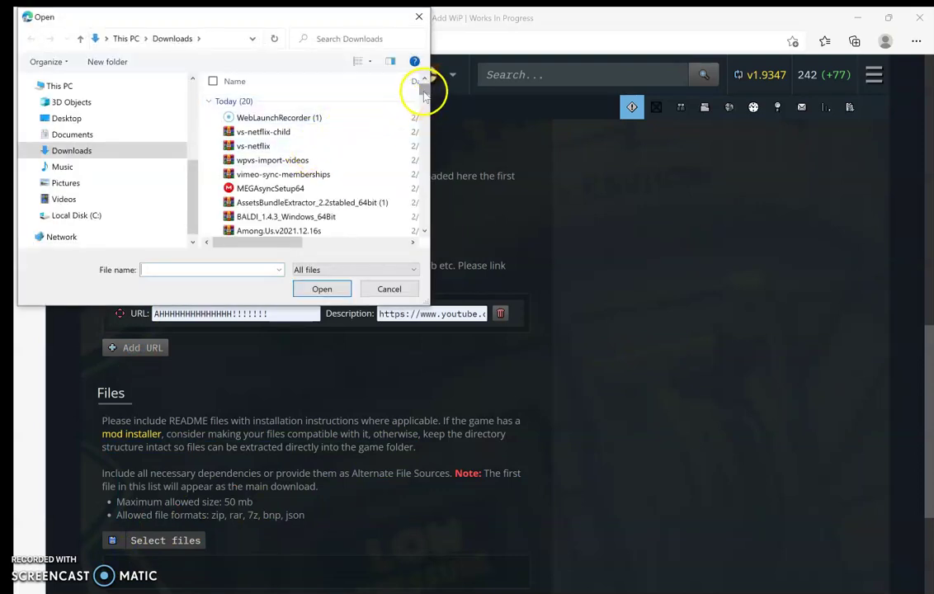
drag(423, 93, 420, 106)
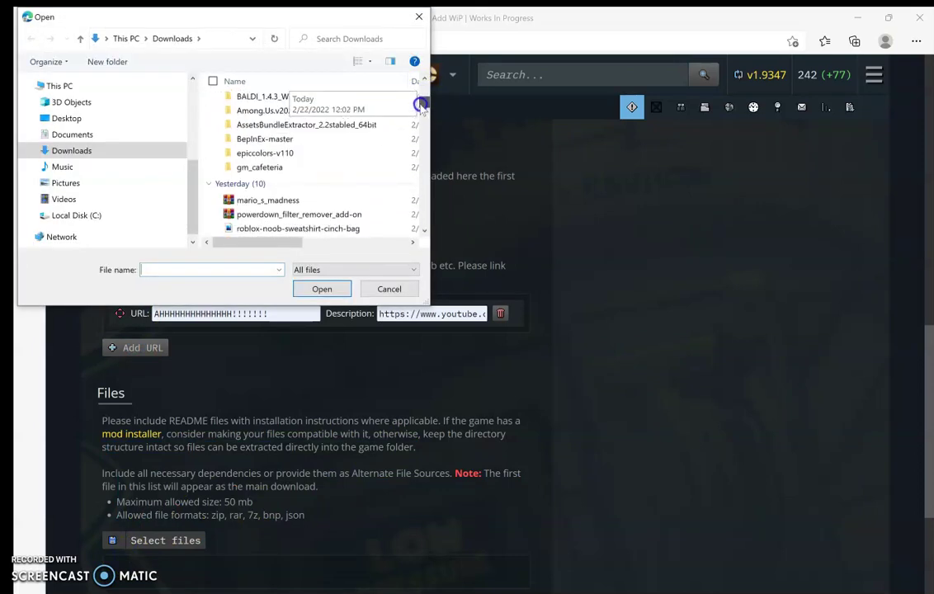
drag(421, 106, 421, 86)
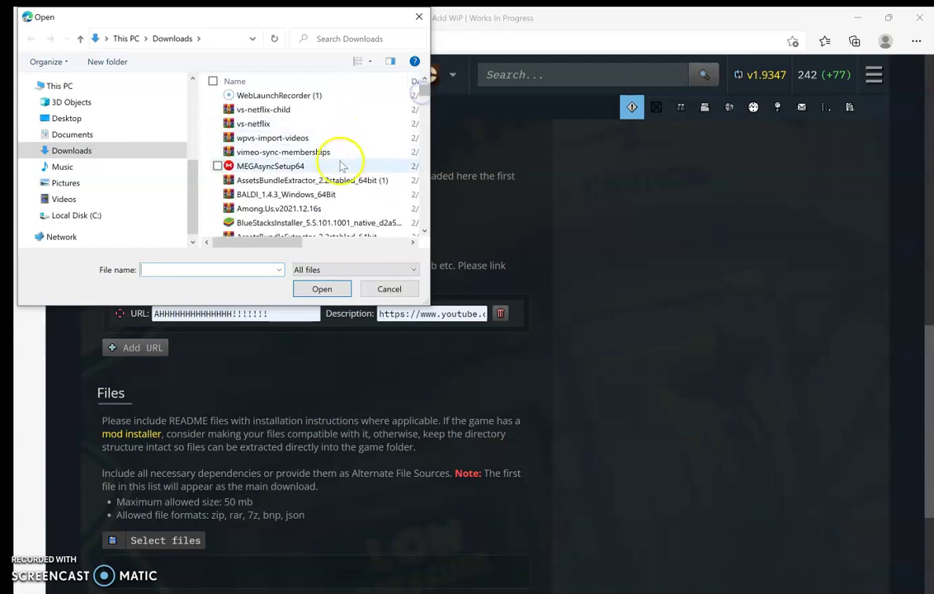
click(325, 195)
click(322, 289)
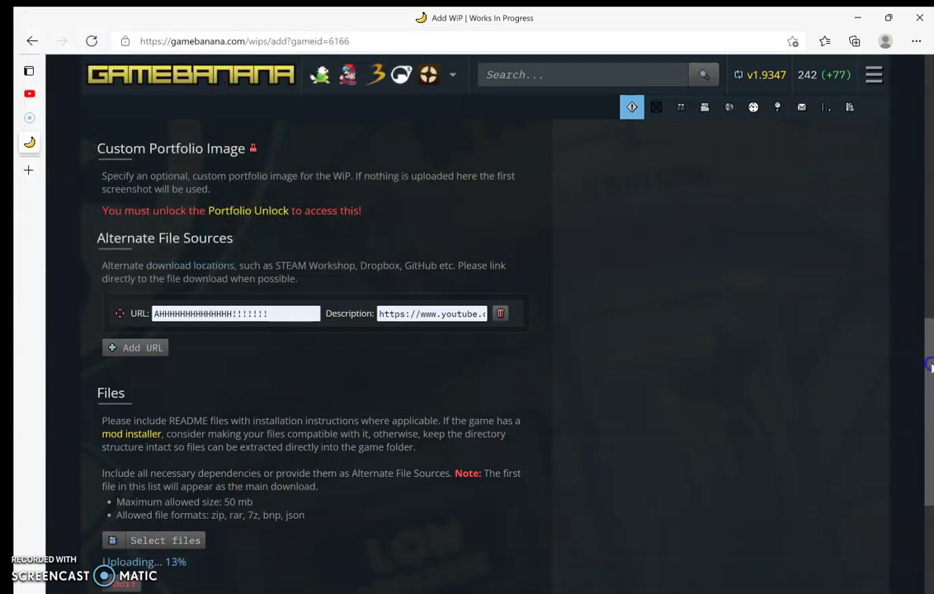
drag(930, 366, 830, 403)
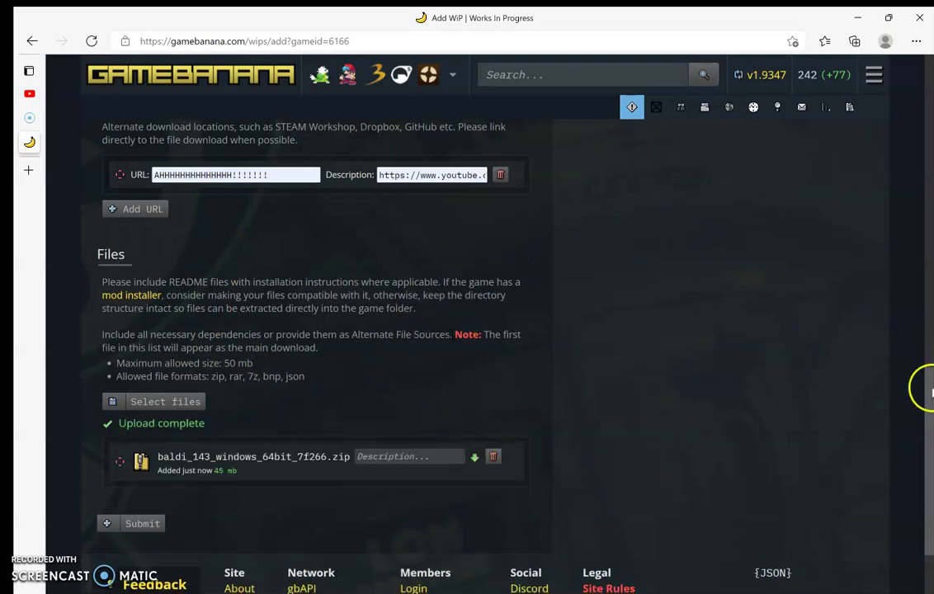
scroll(487, 330, up, 5)
scroll(487, 330, up, 15)
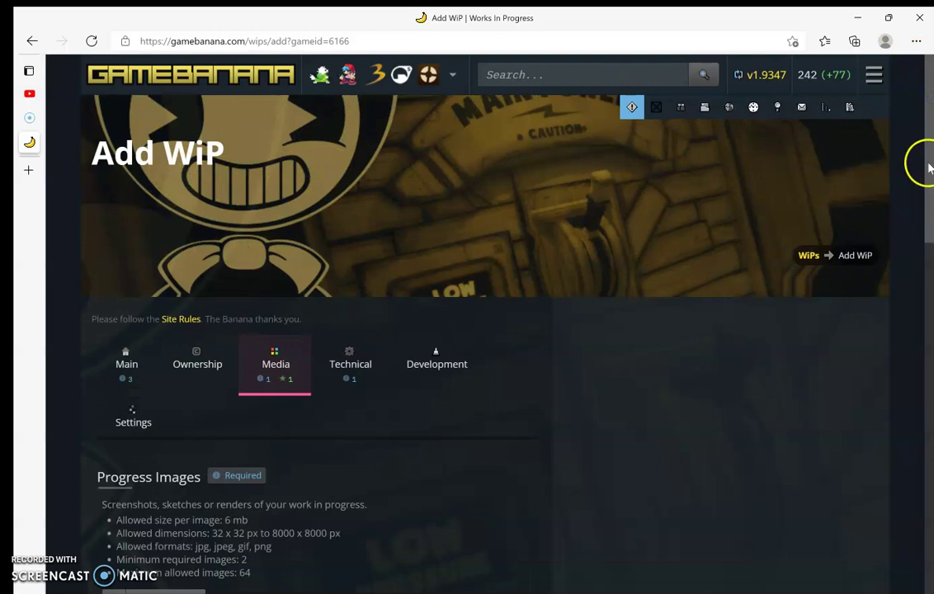
- Delete the Special Thanks, Contributors and Original Authors groups in the Ownership section
scroll(928, 167, down, 2)
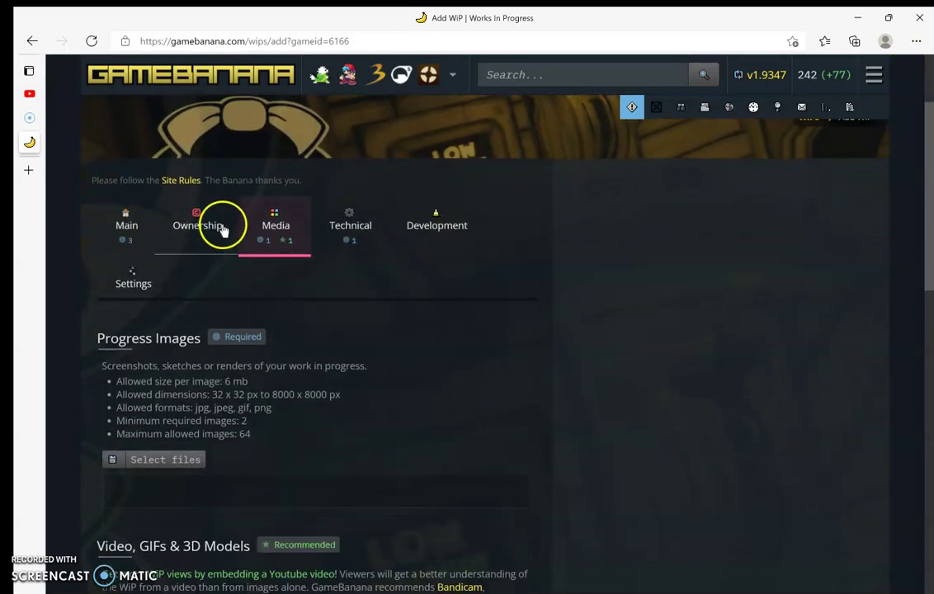
click(221, 229)
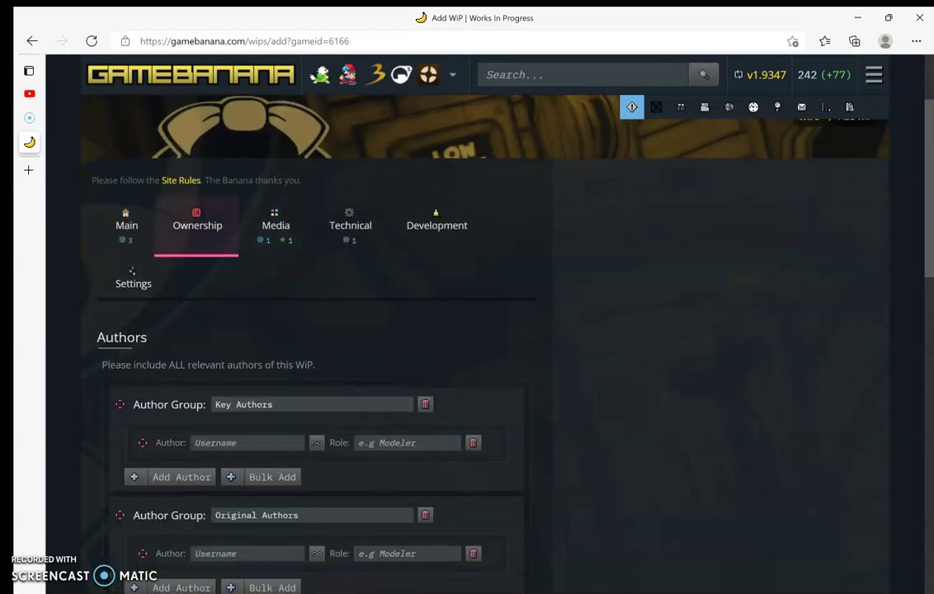
scroll(928, 167, down, 5)
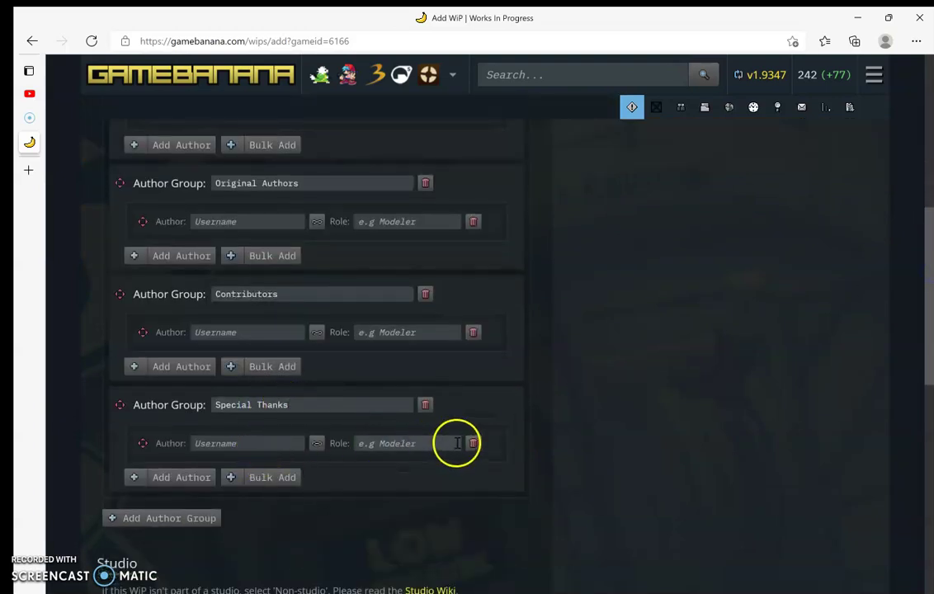
click(424, 411)
click(474, 333)
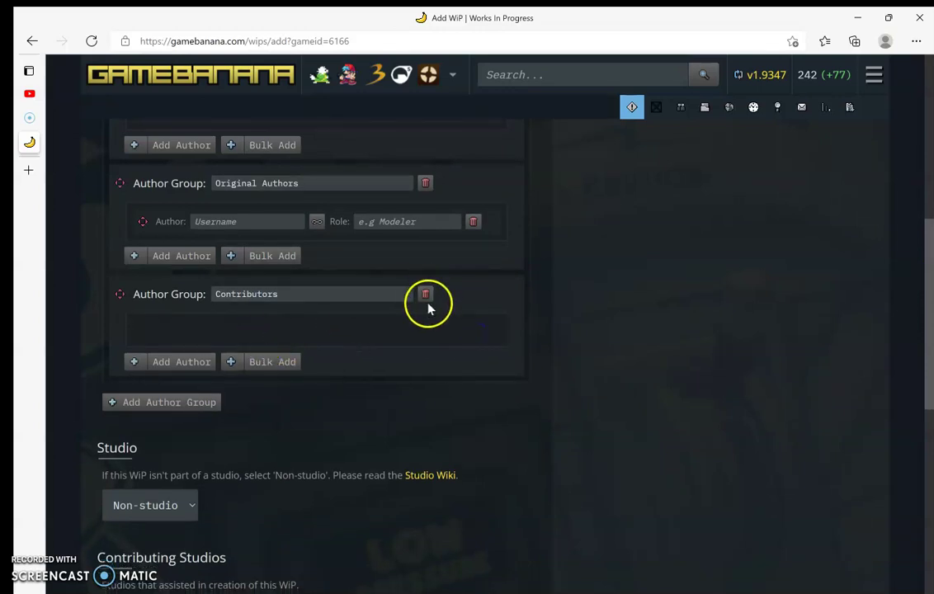
click(426, 296)
click(198, 222)
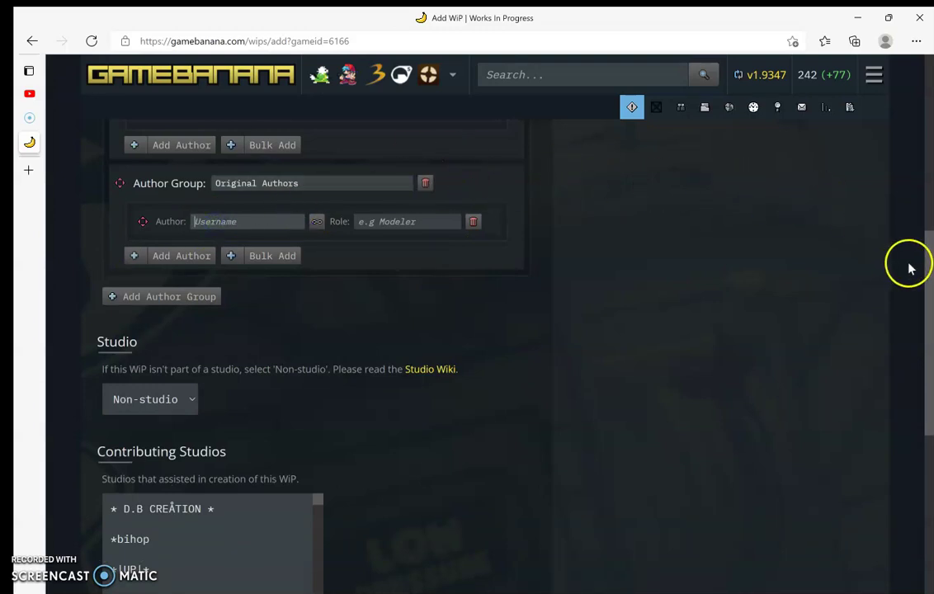
drag(928, 252, 920, 202)
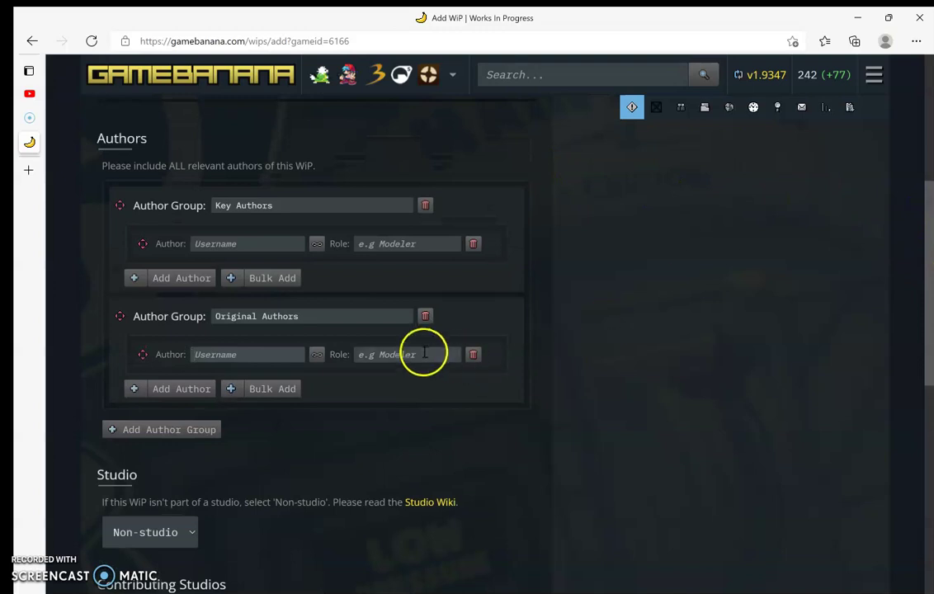
click(424, 318)
click(206, 248)
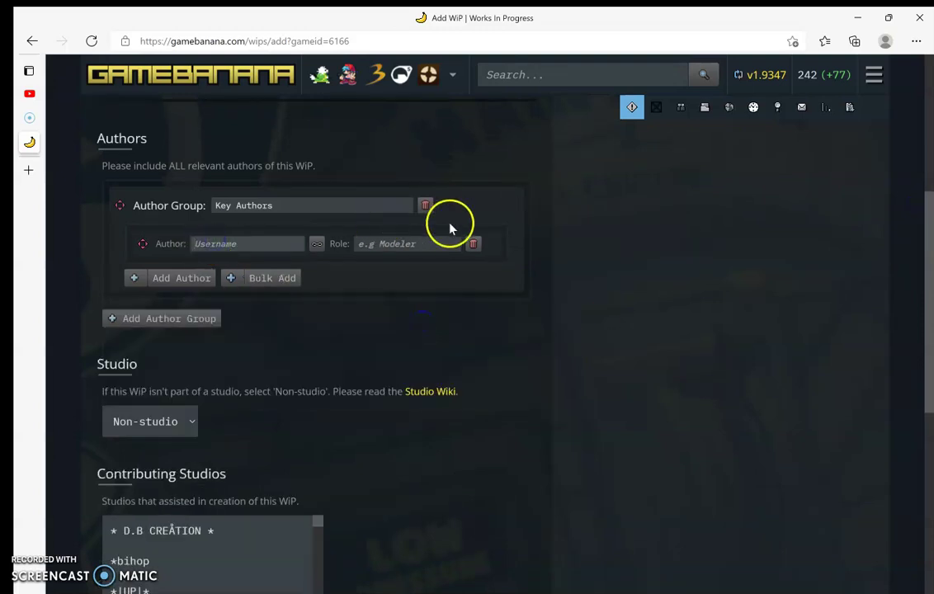
- Add your own account (Alan7) under Key Authors and enter its role
click(653, 108)
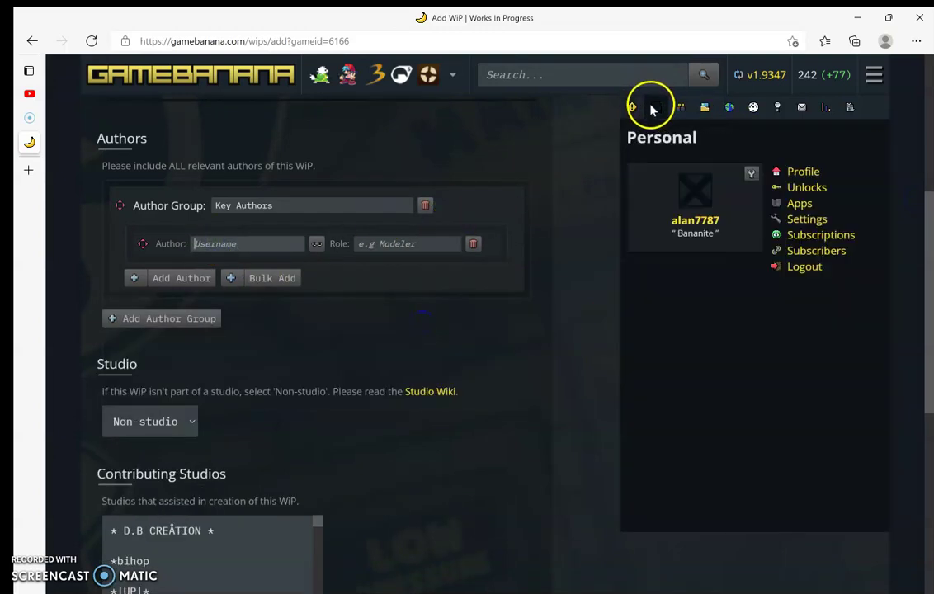
click(380, 229)
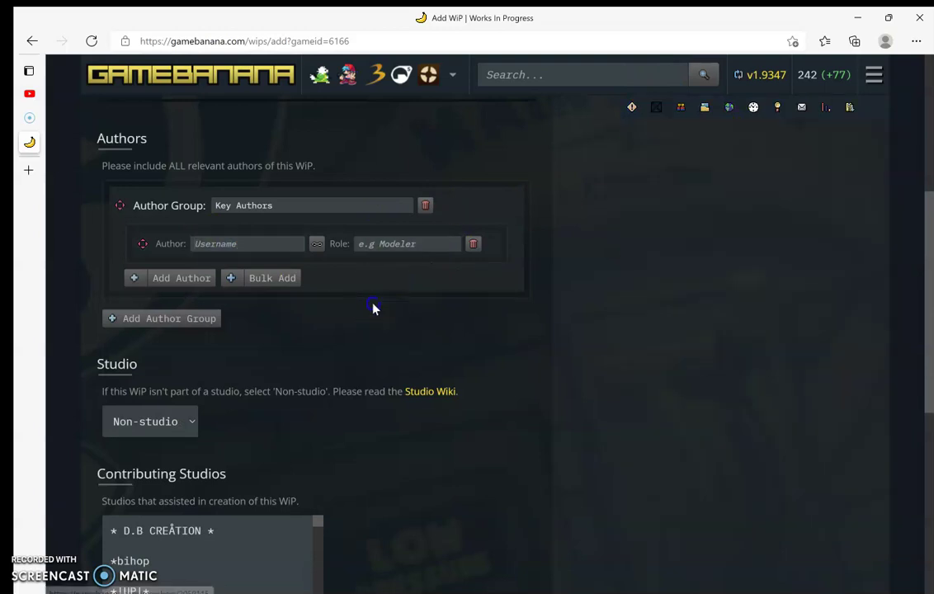
click(663, 114)
click(357, 231)
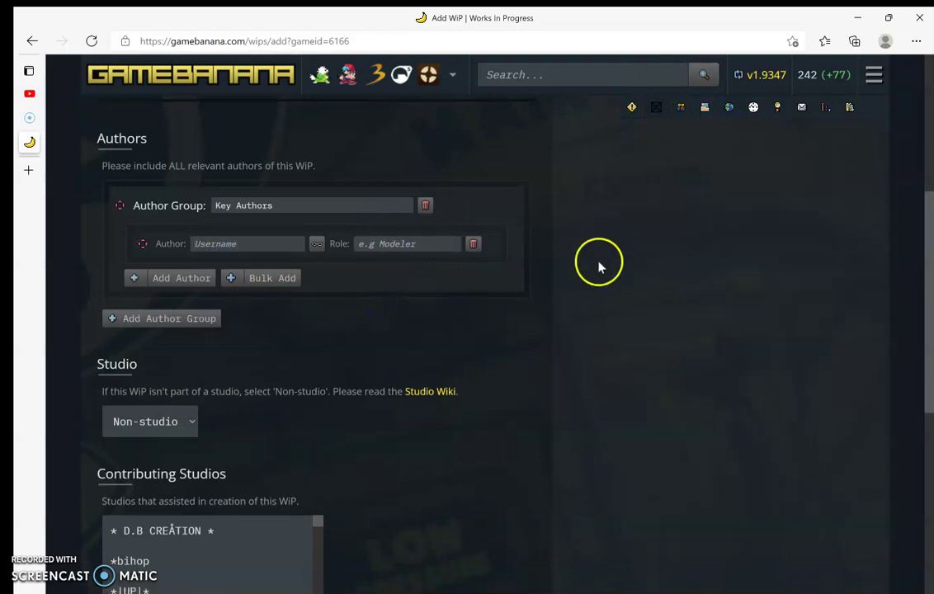
click(651, 111)
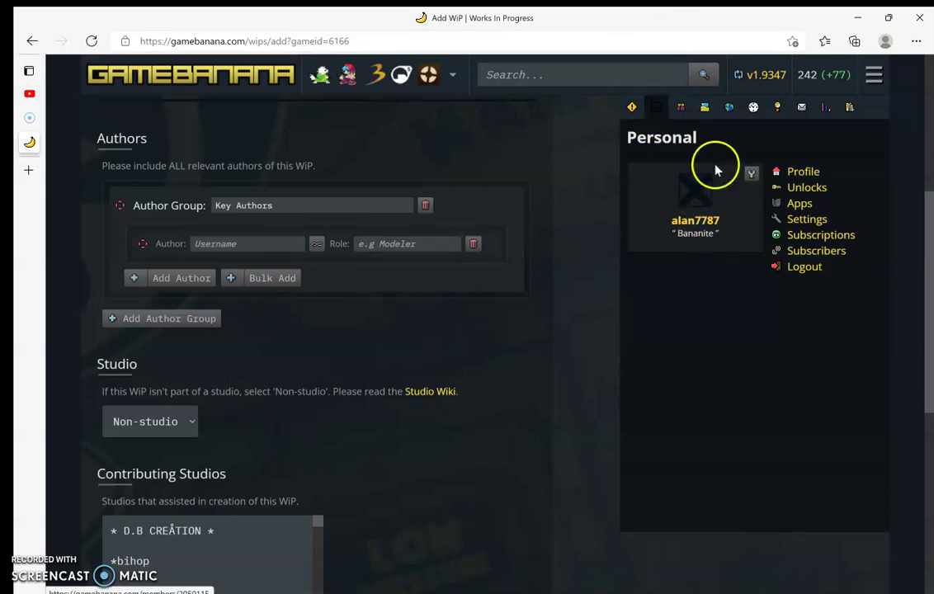
click(325, 352)
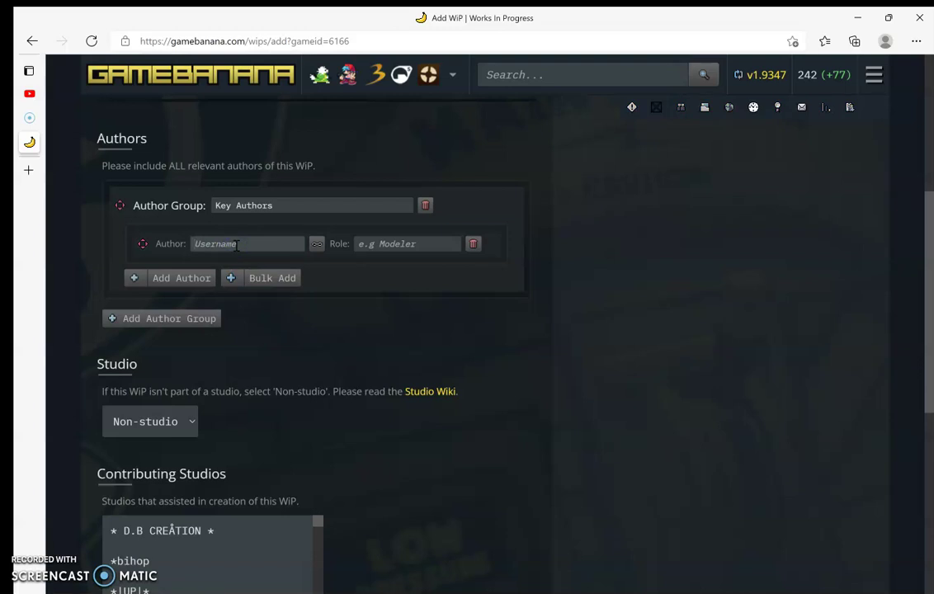
text(Al)
key(BackSpace)
key(BackSpace)
text(lan)
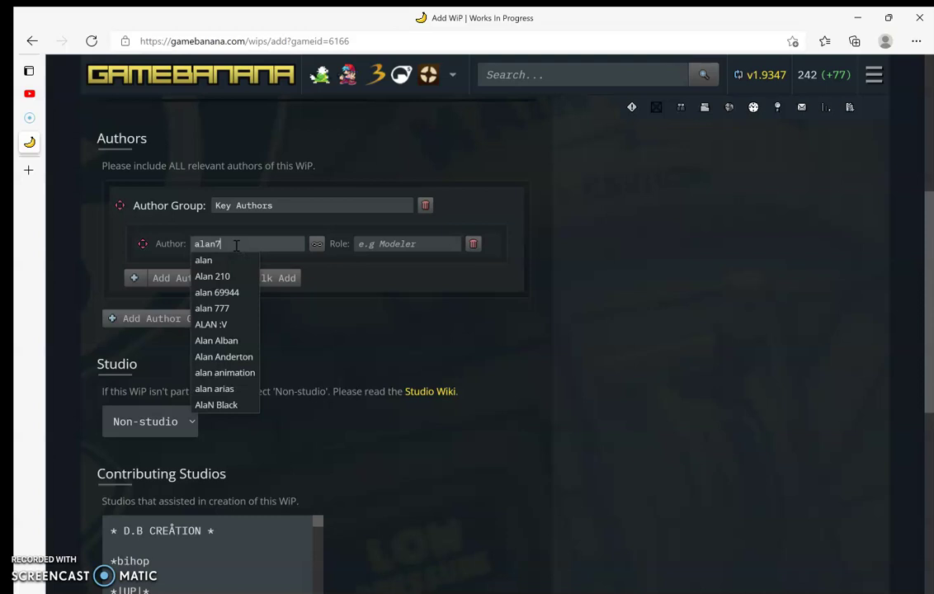
text(787)
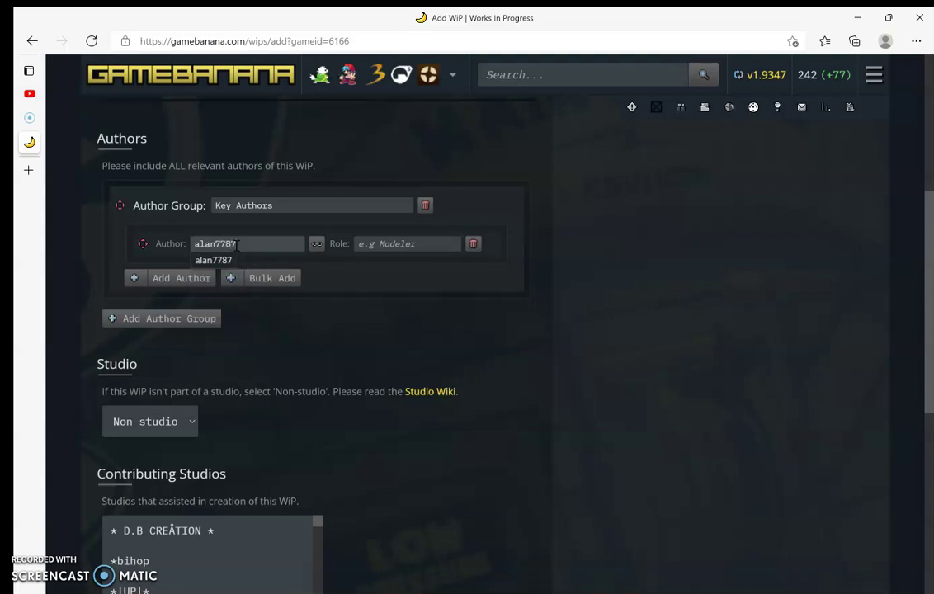
click(216, 260)
click(388, 245)
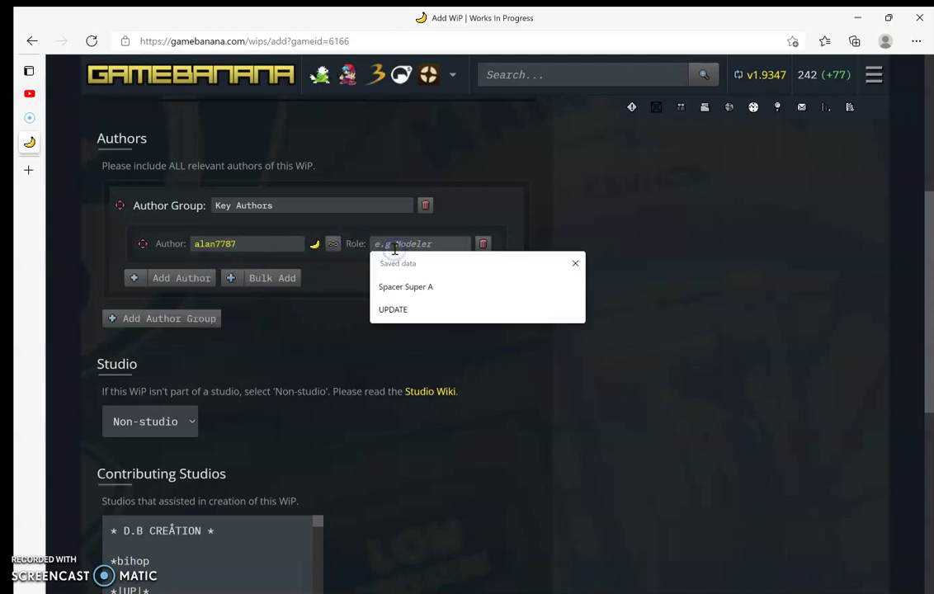
text(Or)
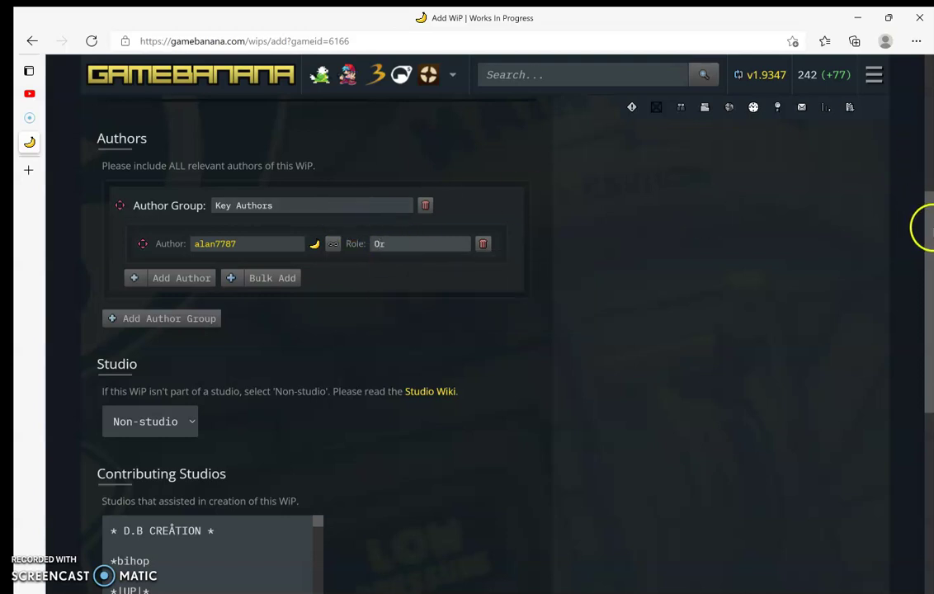
mouse_move(927, 227)
mouse_down()
mouse_move(927, 417)
mouse_move(927, 231)
mouse_up()
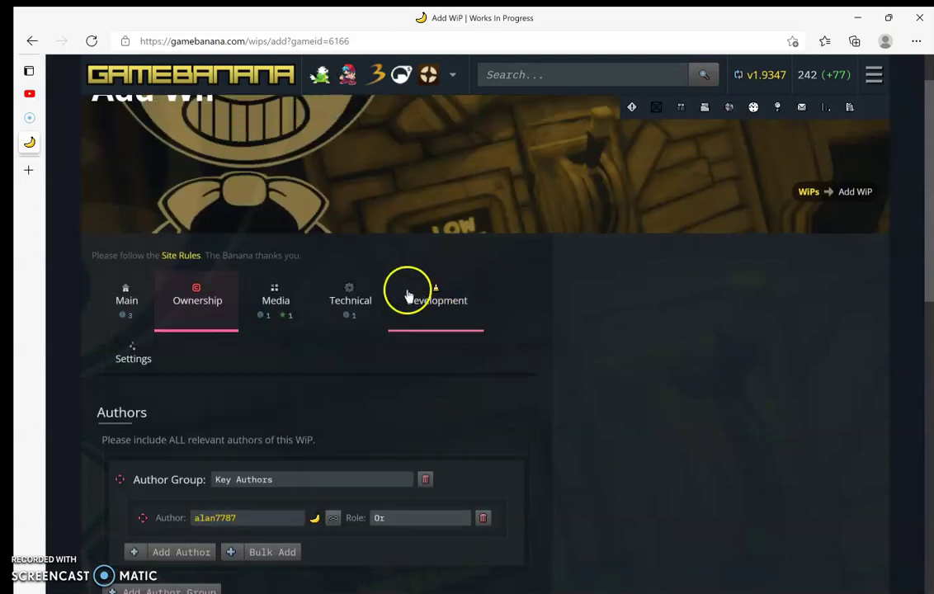
- Add the Coding/Scripting genre attribute from the All WiPs list
click(357, 307)
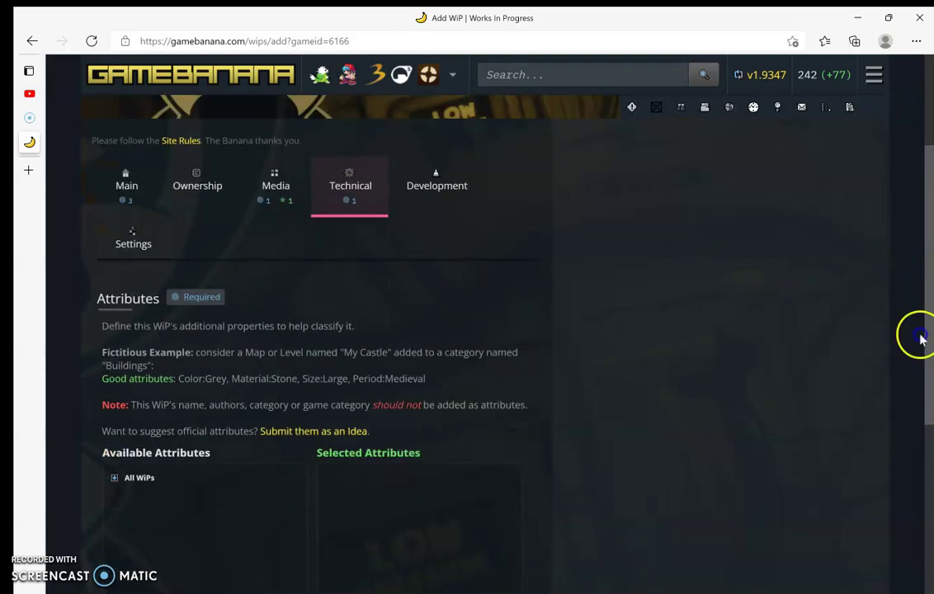
drag(930, 223, 905, 424)
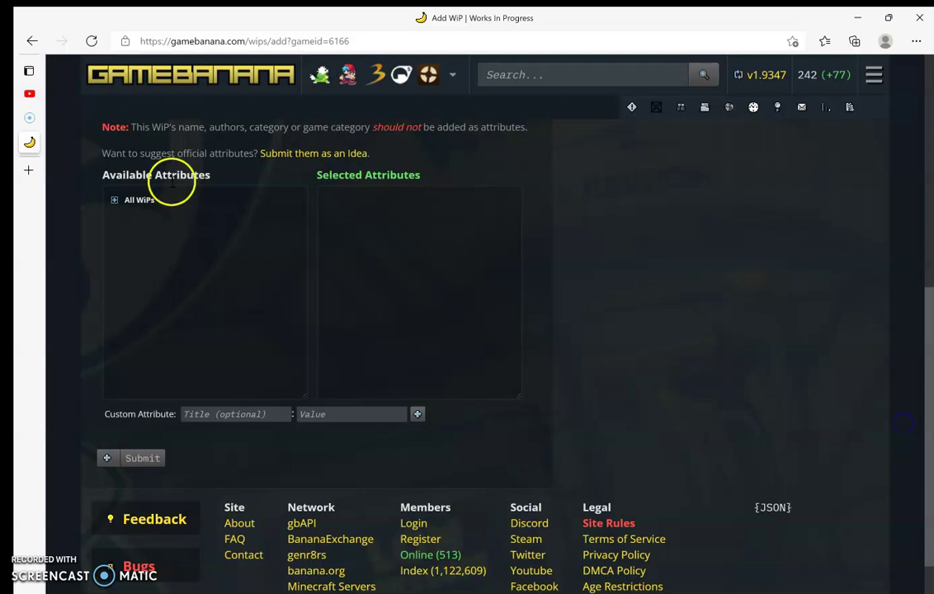
click(147, 201)
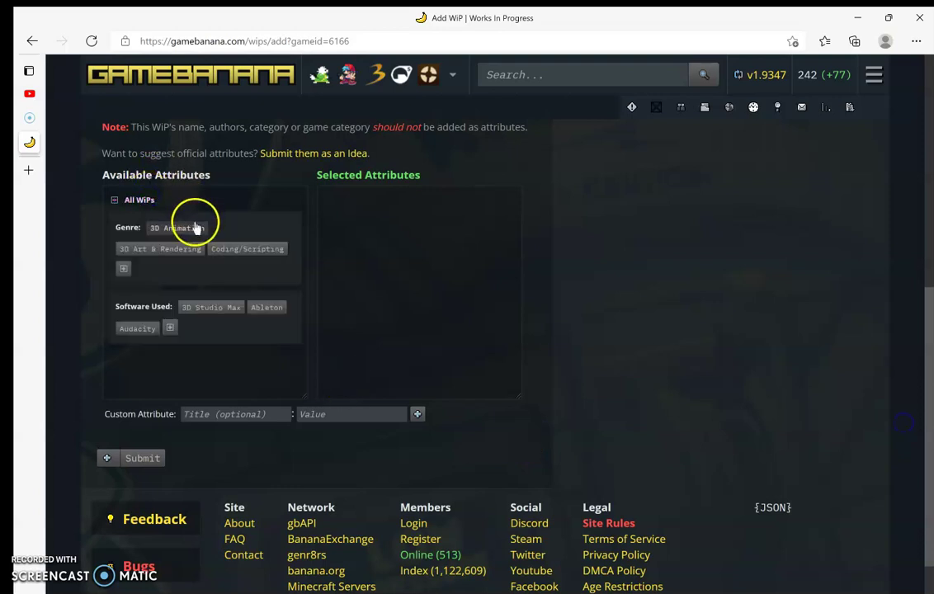
click(222, 248)
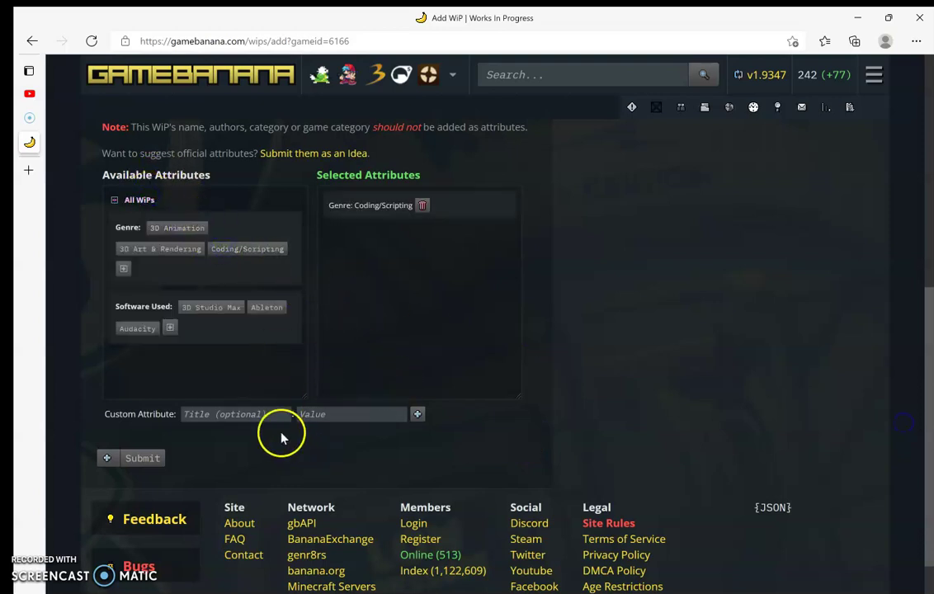
drag(928, 311, 904, 124)
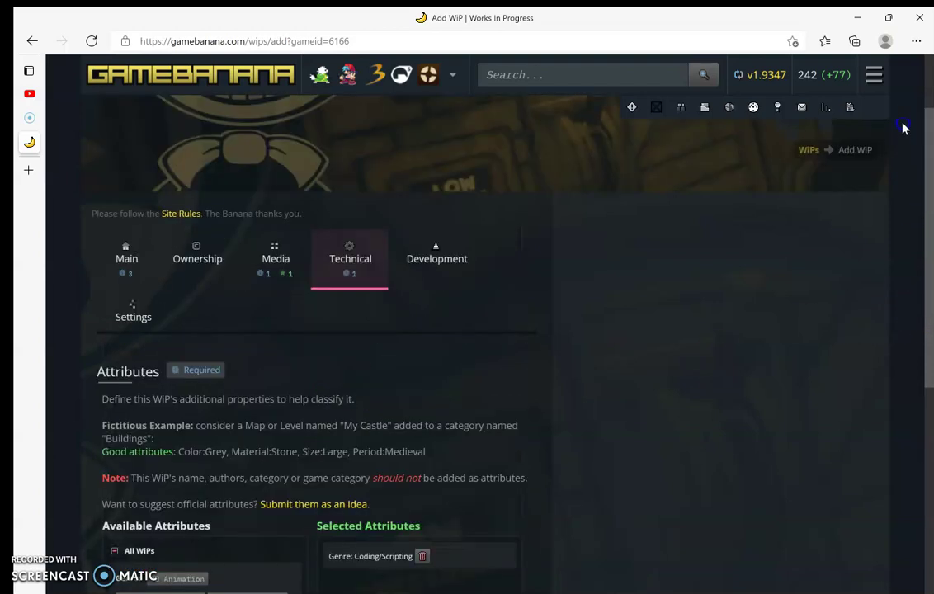
- Set development state to Completed, keep it Non-contest with no associated project
click(443, 273)
scroll(924, 330, down, 3)
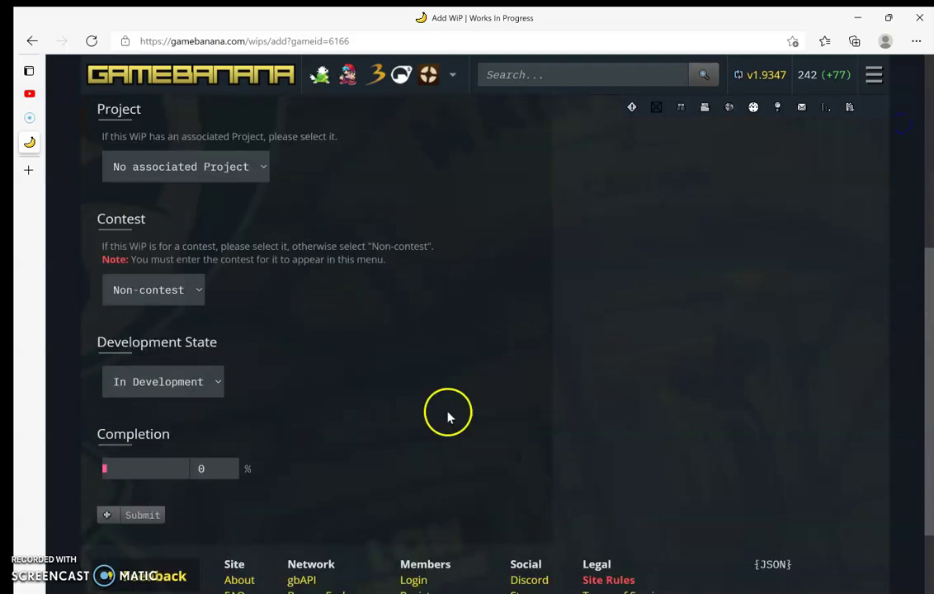
mouse_move(214, 468)
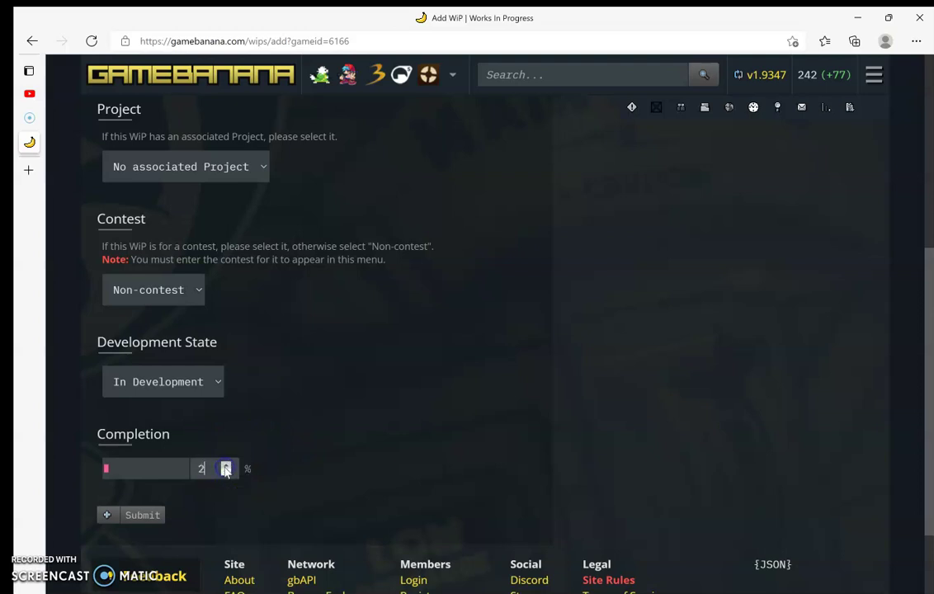
click(208, 410)
click(188, 365)
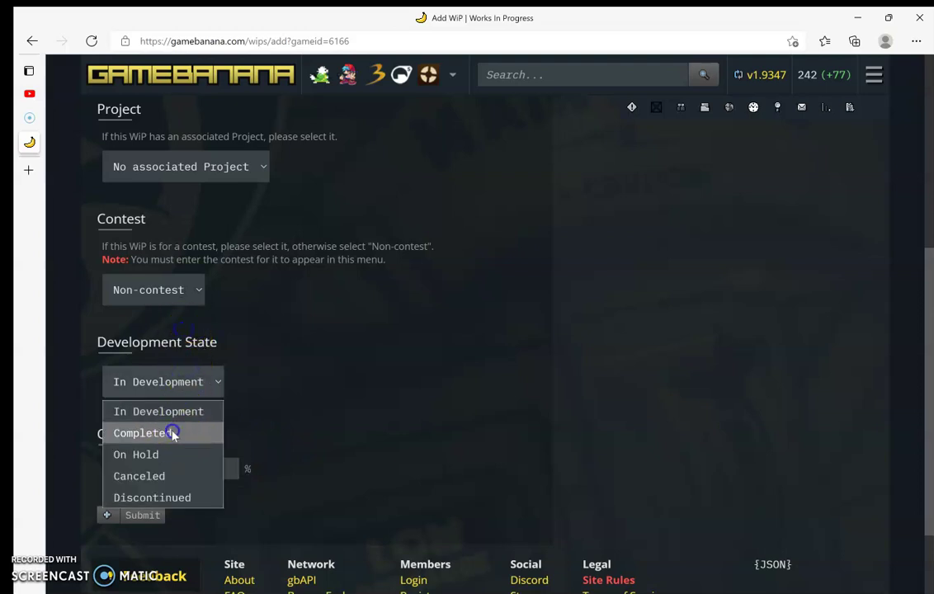
click(174, 432)
click(181, 287)
click(171, 321)
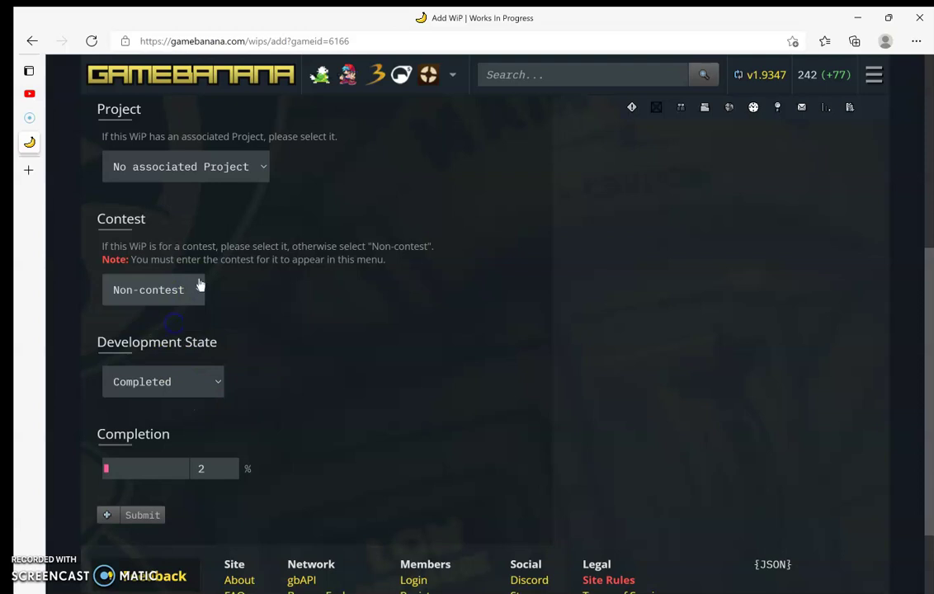
click(221, 171)
click(241, 217)
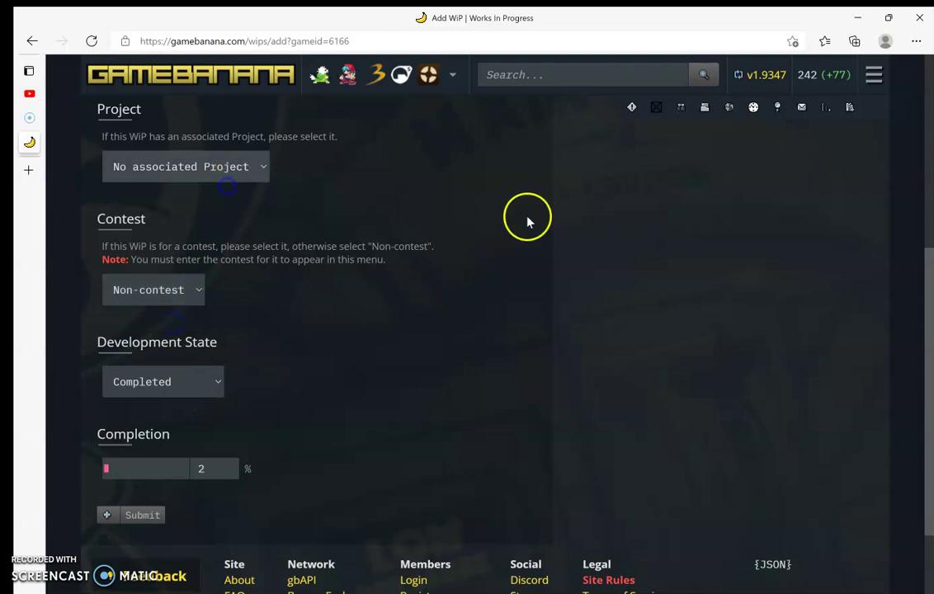
- Review the WiP's access and publishing settings and submit the Add WiP form
click(928, 223)
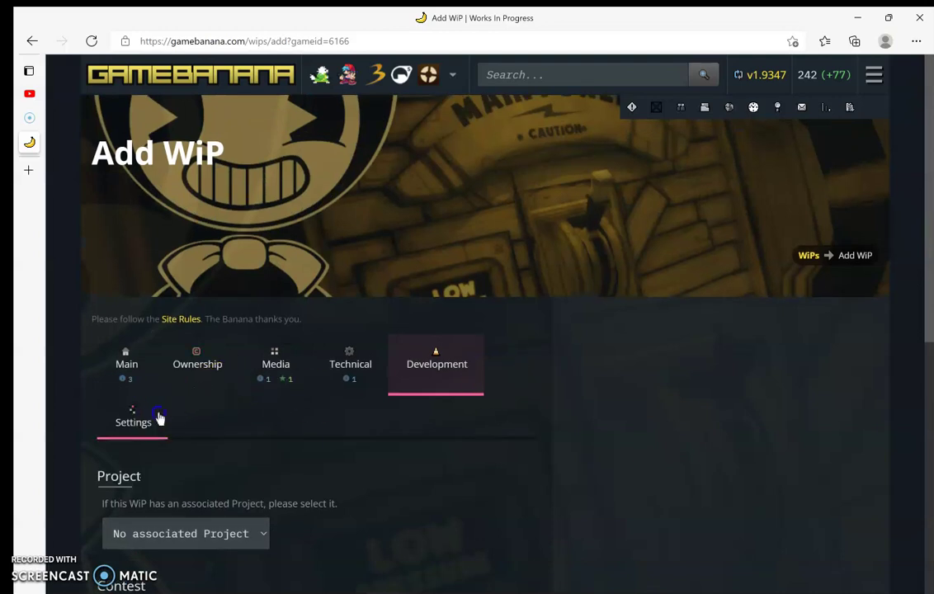
click(157, 415)
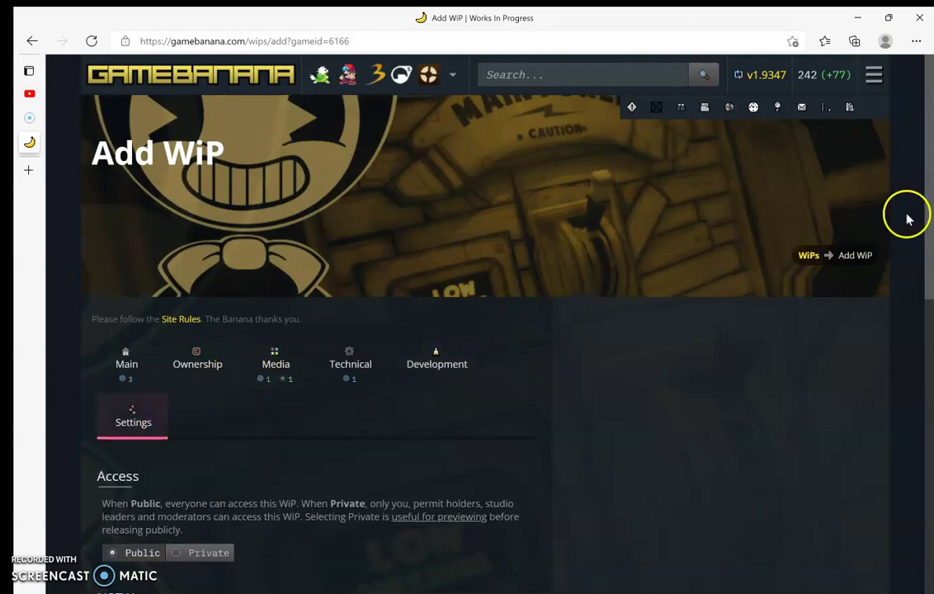
drag(929, 193, 925, 239)
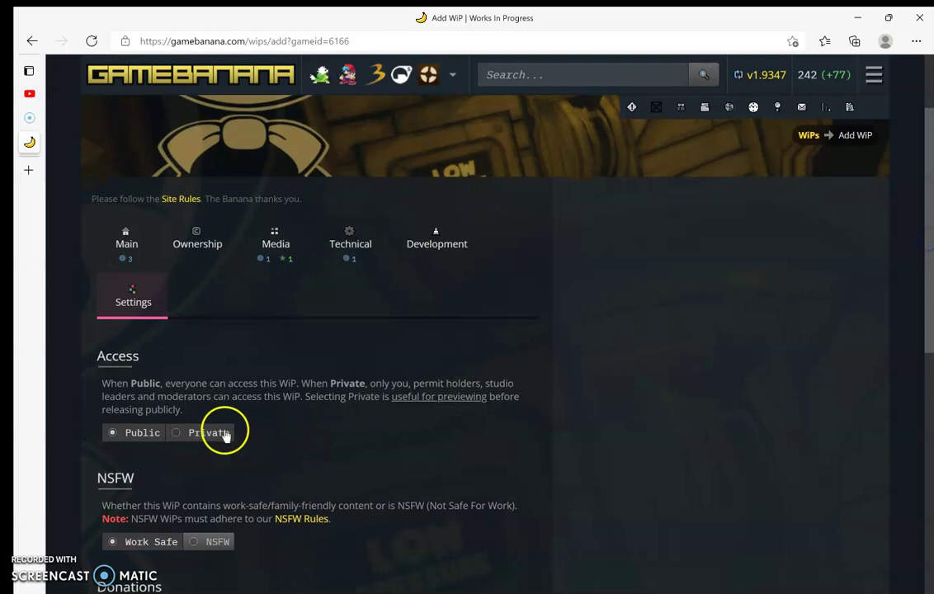
drag(929, 238, 905, 591)
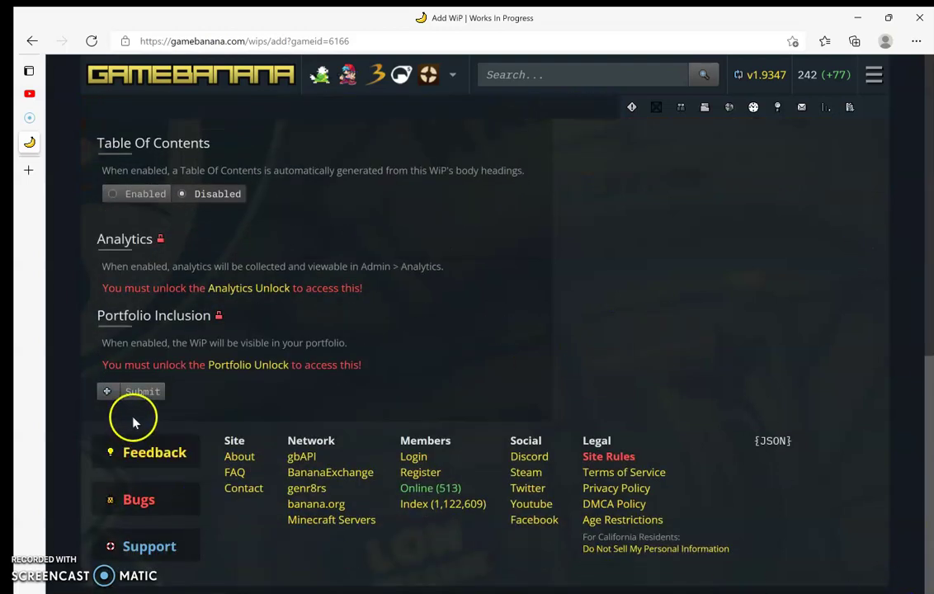
click(133, 393)
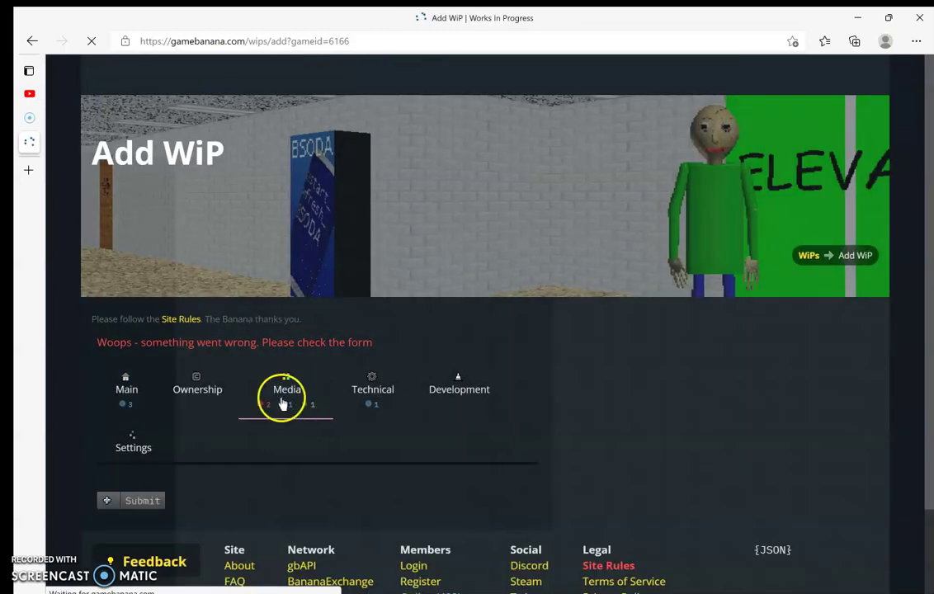
- Check the Media section's Progress Images error, which requires at least 2 files
click(285, 397)
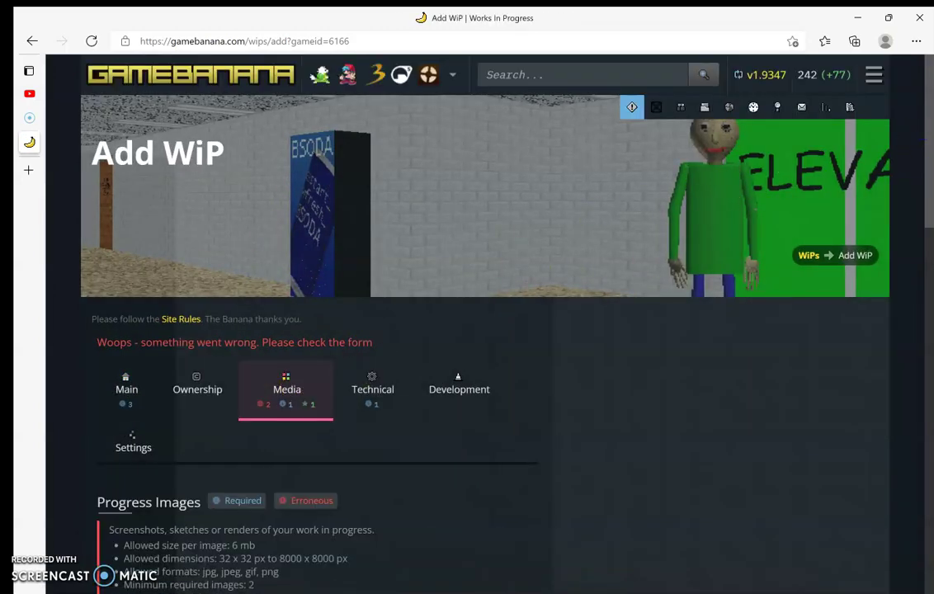
scroll(930, 175, down, 1)
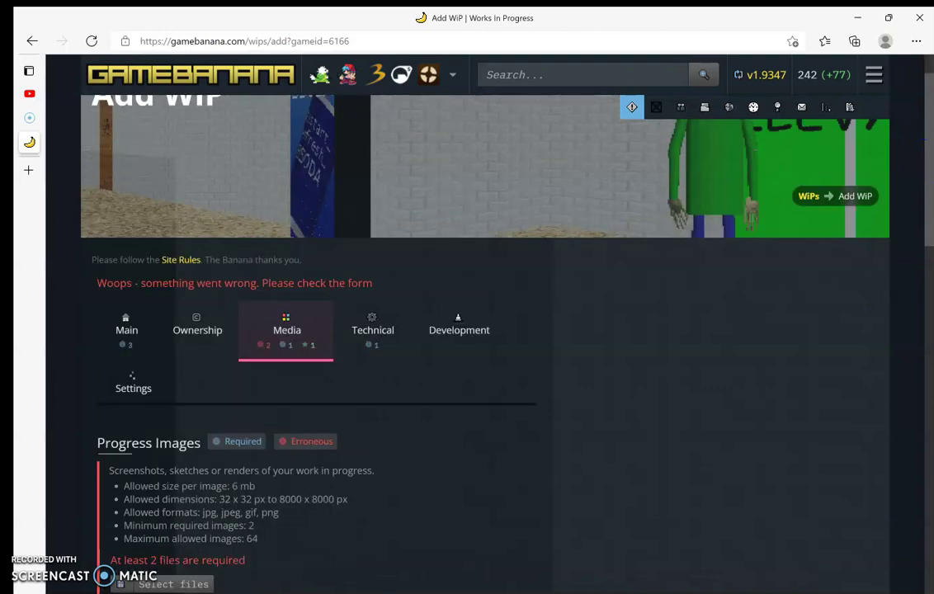
scroll(578, 289, down, 3)
- Upload progress images from Downloads, ending with the Undertale Papyrus pixel art
click(202, 343)
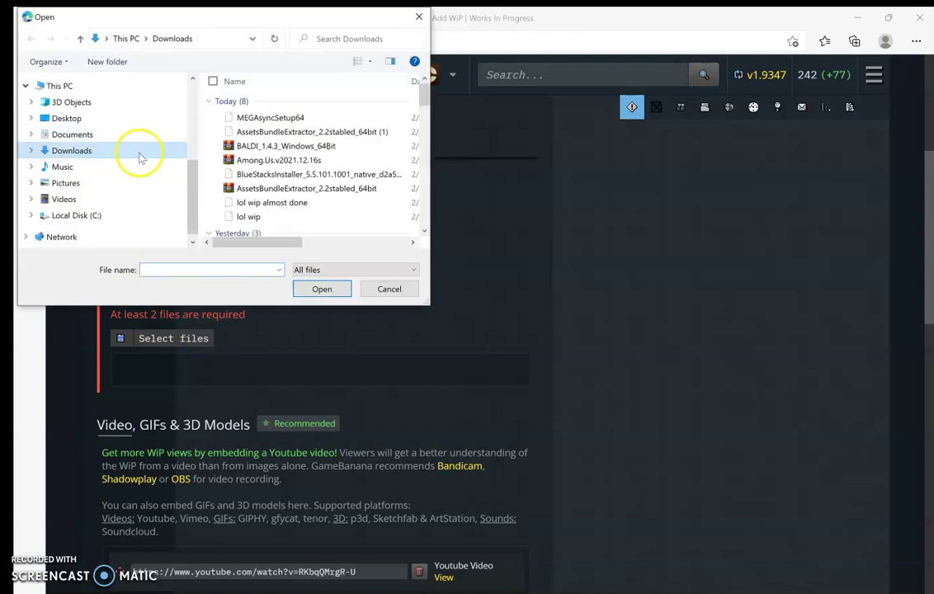
click(131, 151)
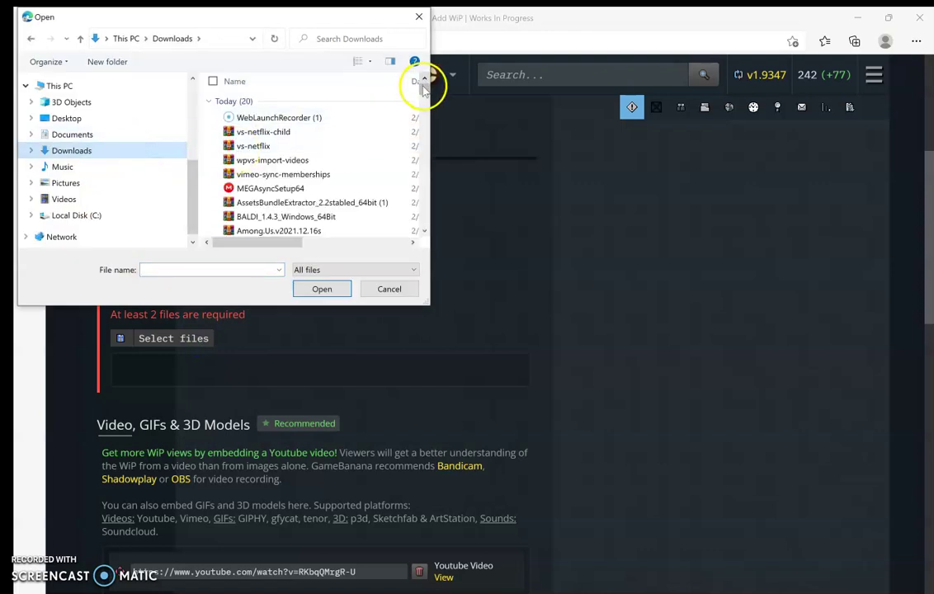
scroll(420, 91, down, 3)
scroll(423, 96, down, 2)
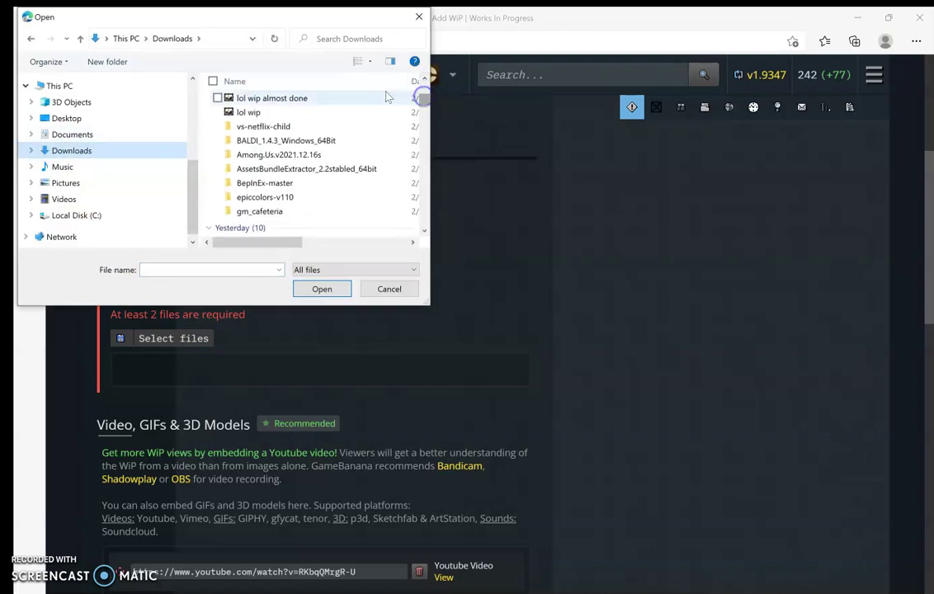
click(217, 98)
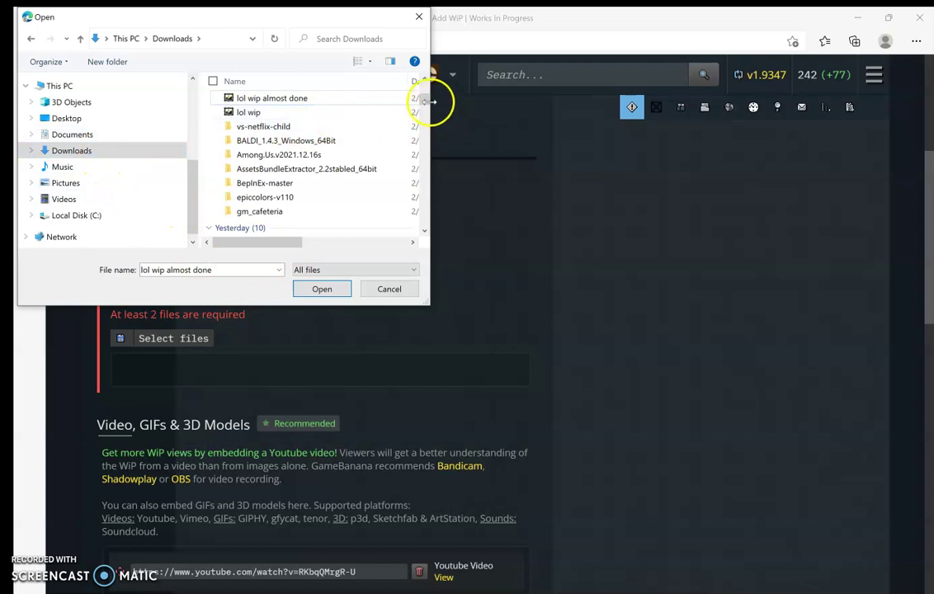
drag(424, 99, 424, 122)
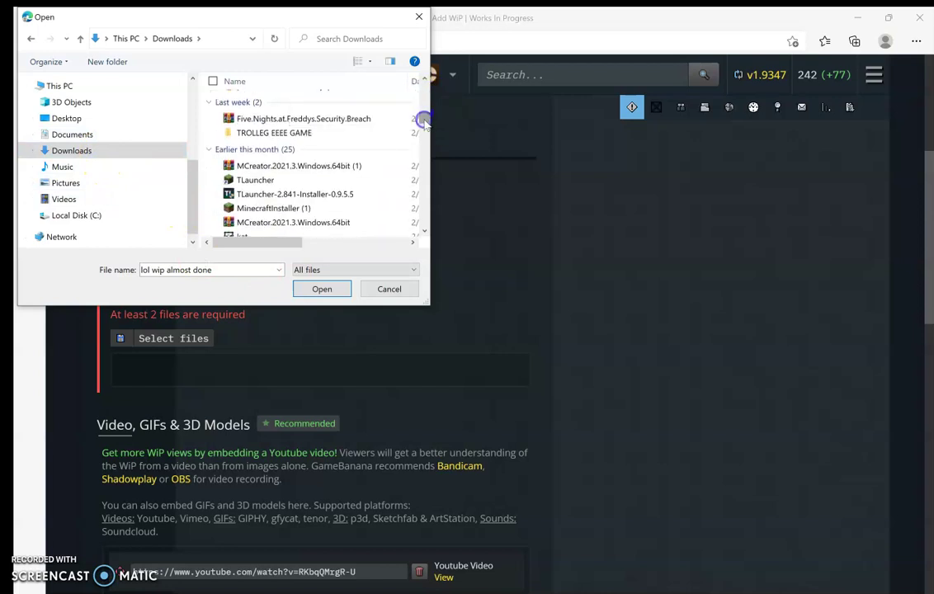
drag(423, 122, 423, 125)
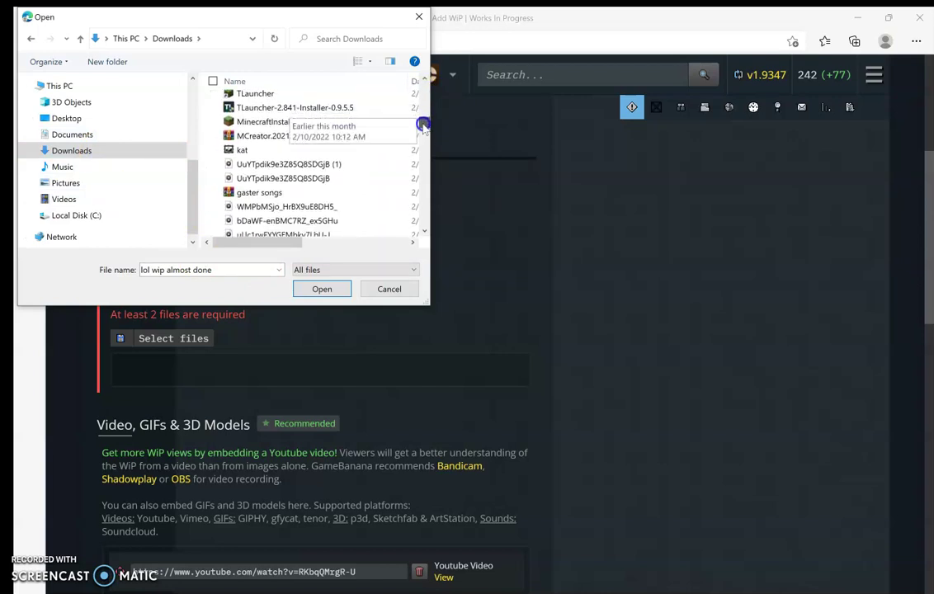
click(223, 150)
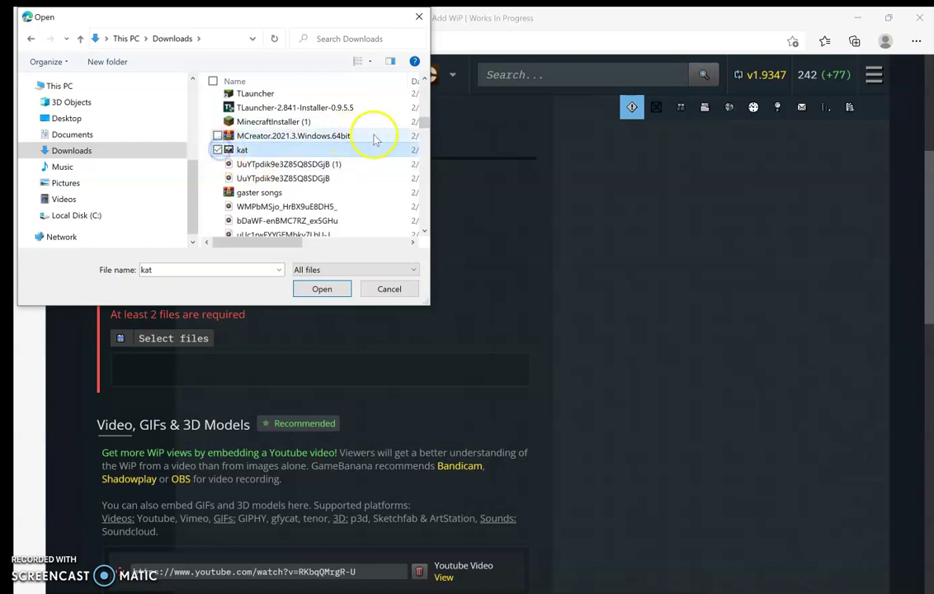
drag(422, 125, 420, 136)
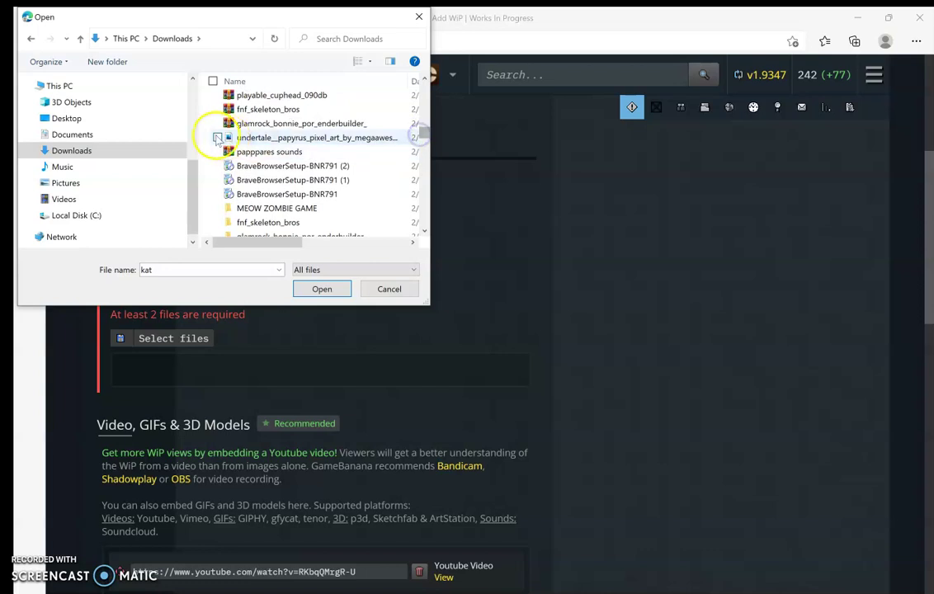
click(218, 137)
click(322, 288)
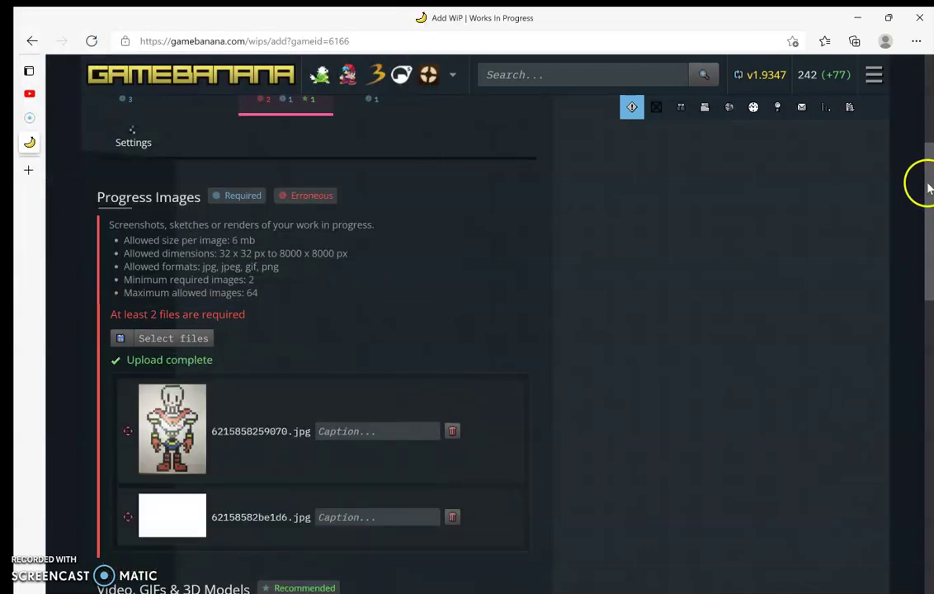
- Delete the empty second alternate URL row and resubmit the WiP form
drag(928, 188, 907, 414)
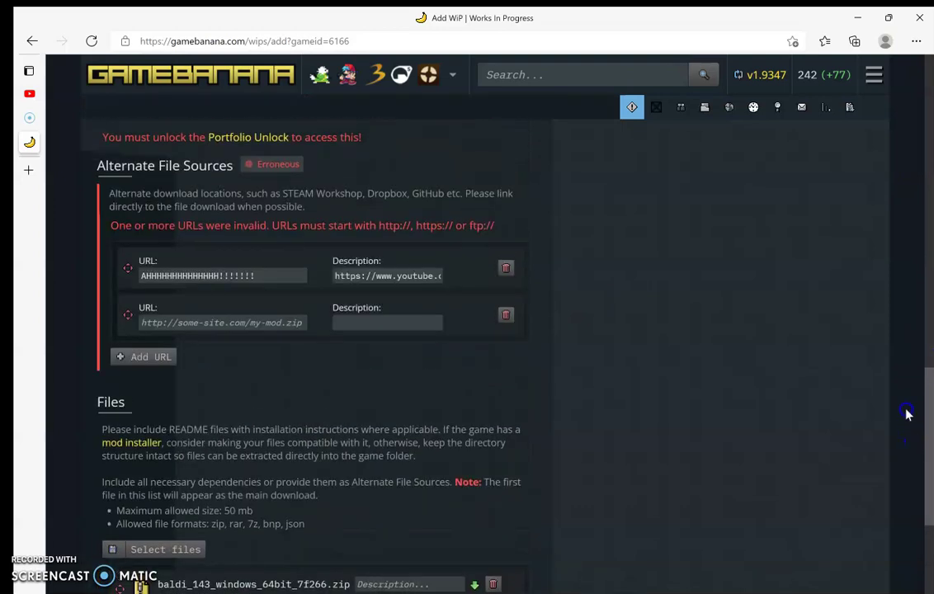
click(506, 315)
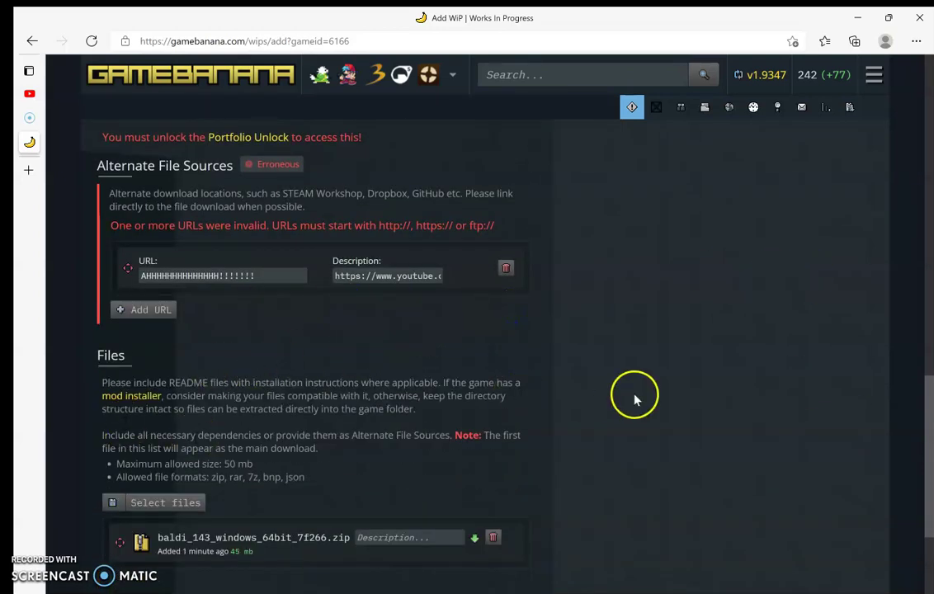
scroll(927, 404, down, 3)
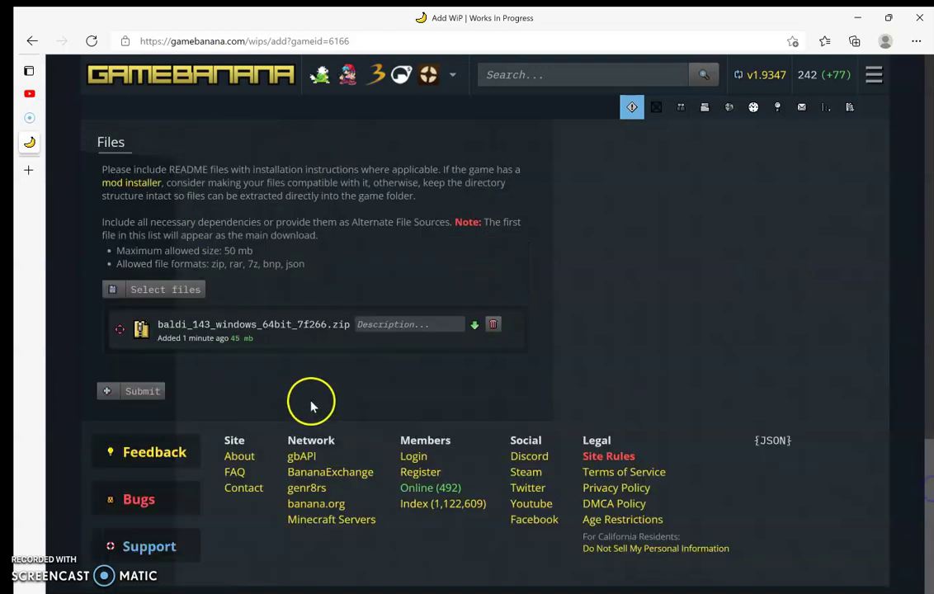
click(138, 391)
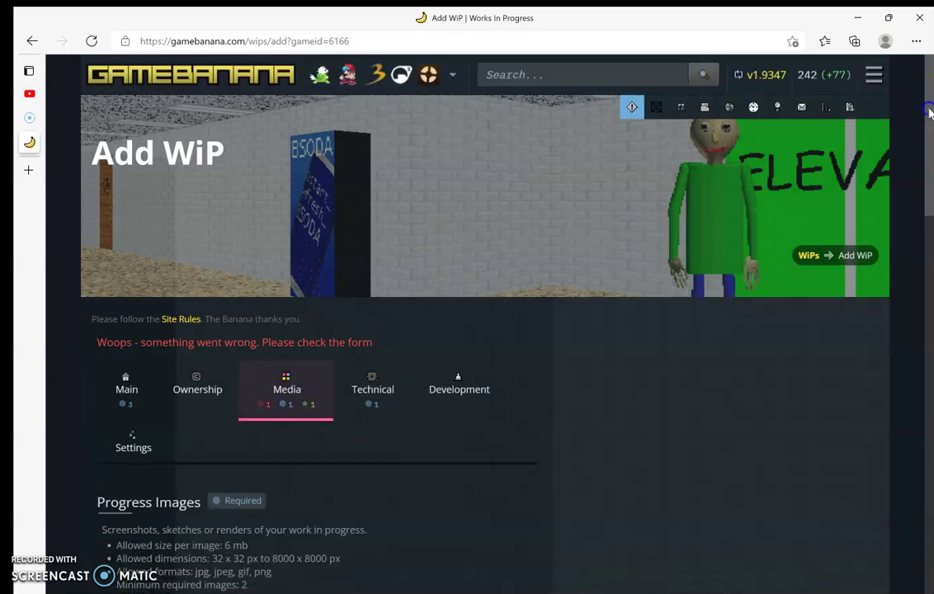
- Autofill the second alternate URL and description from saved entries, then resubmit
drag(929, 113, 929, 377)
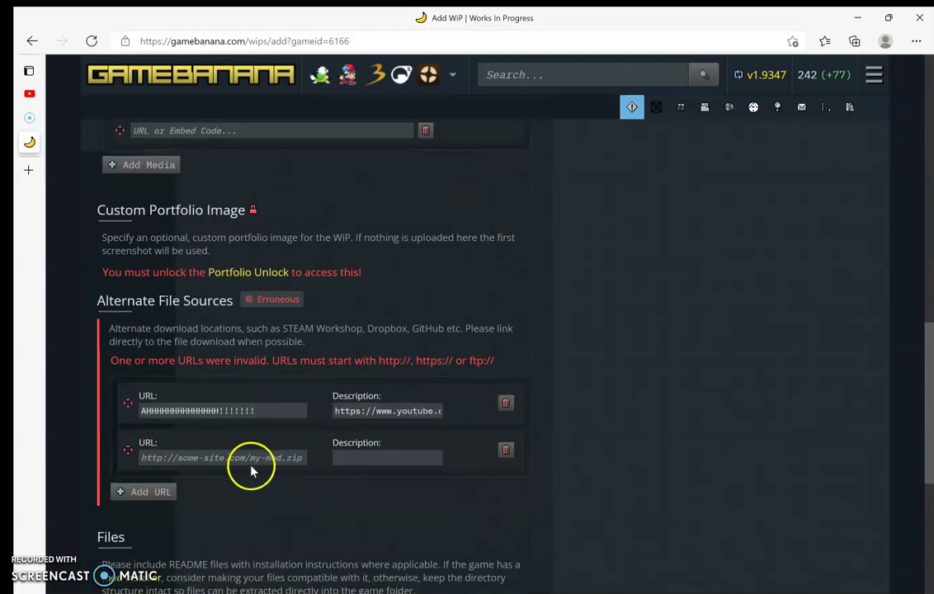
click(251, 462)
click(188, 500)
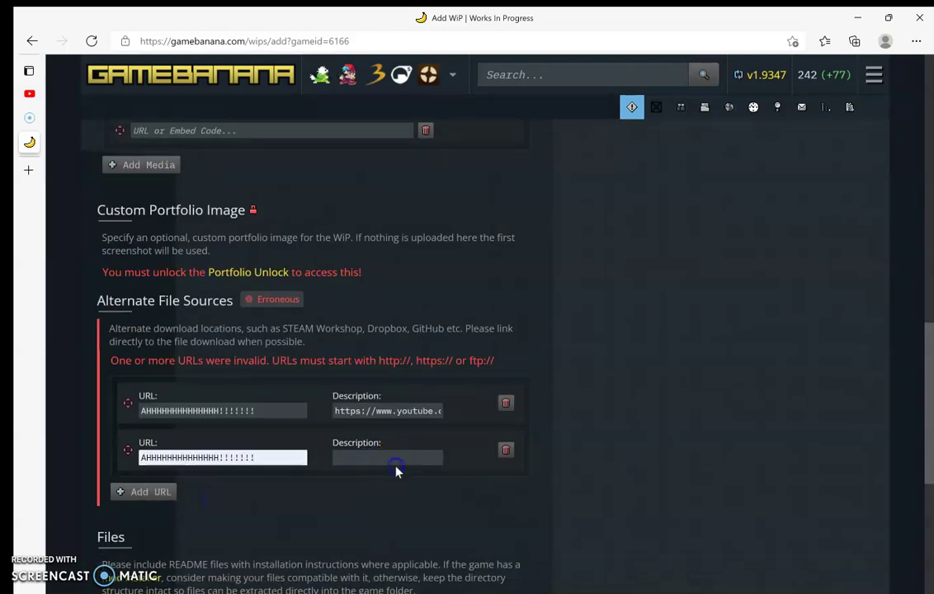
click(363, 456)
click(388, 501)
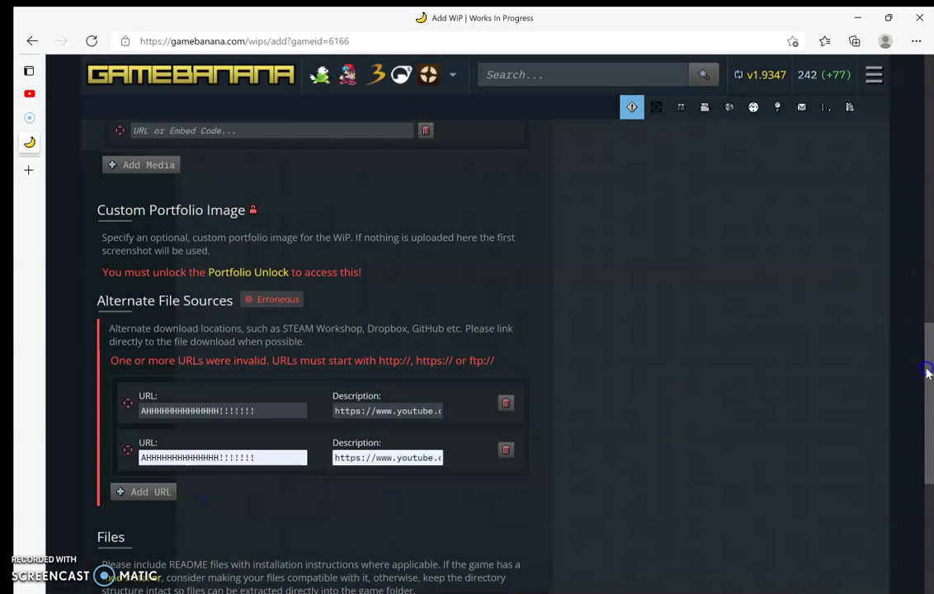
drag(926, 373, 927, 490)
click(152, 392)
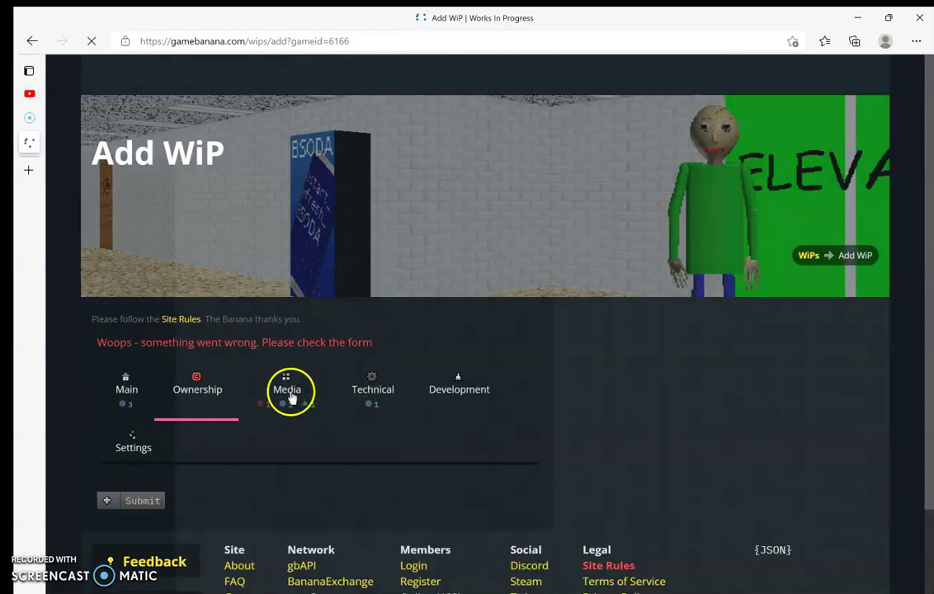
- Remove the empty third and second alternate sources and add a new source 'LOOL'
click(291, 394)
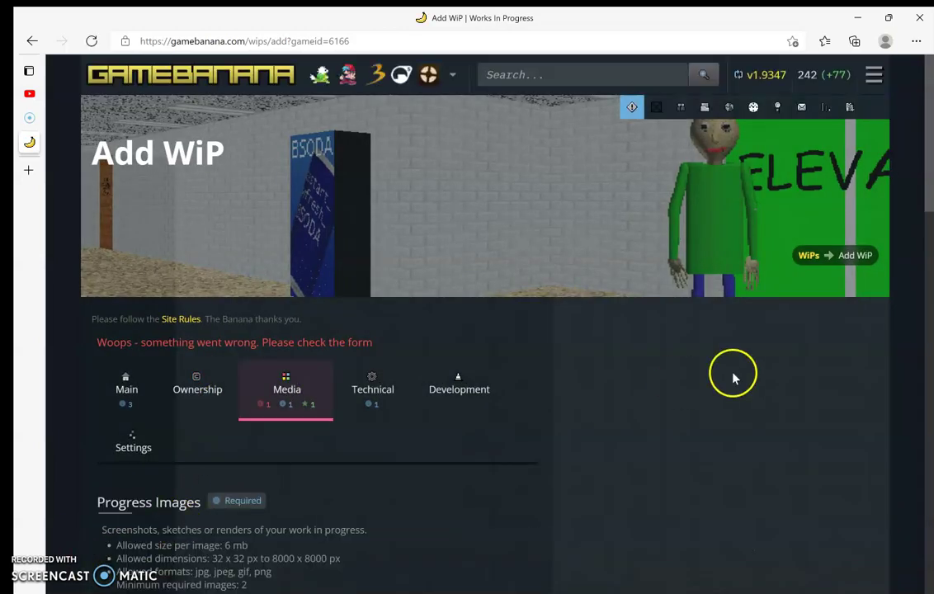
drag(929, 162, 929, 354)
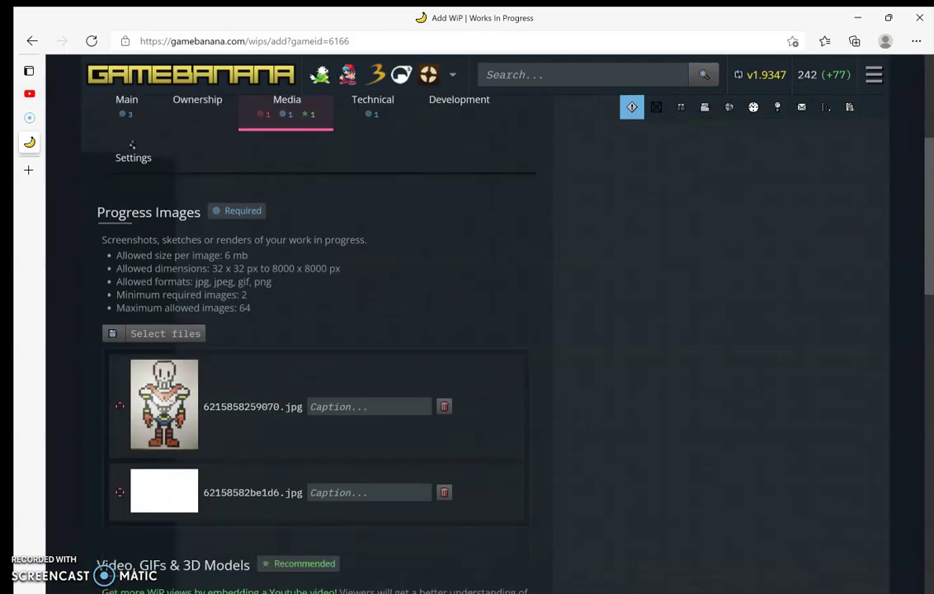
scroll(745, 487, down, 5)
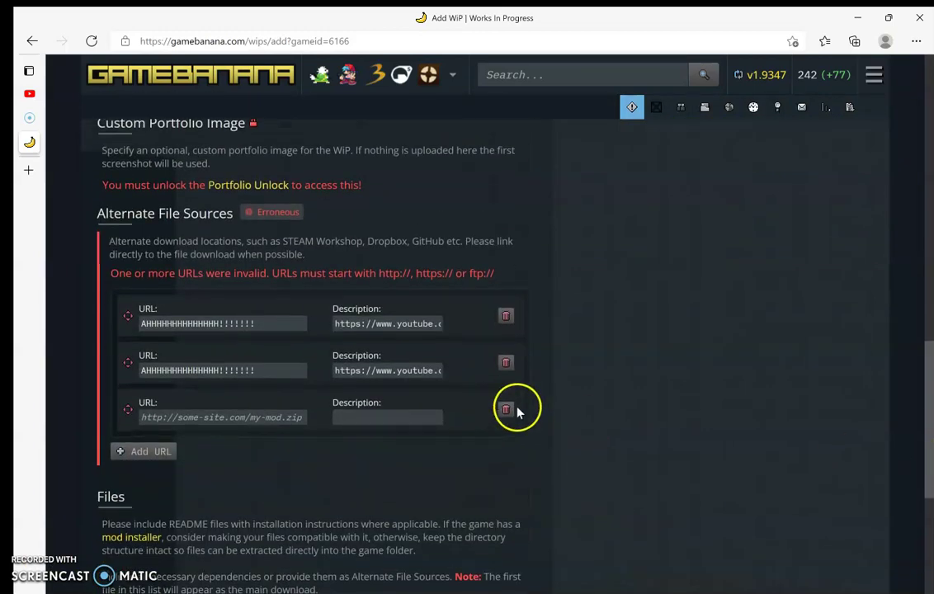
click(505, 409)
click(505, 367)
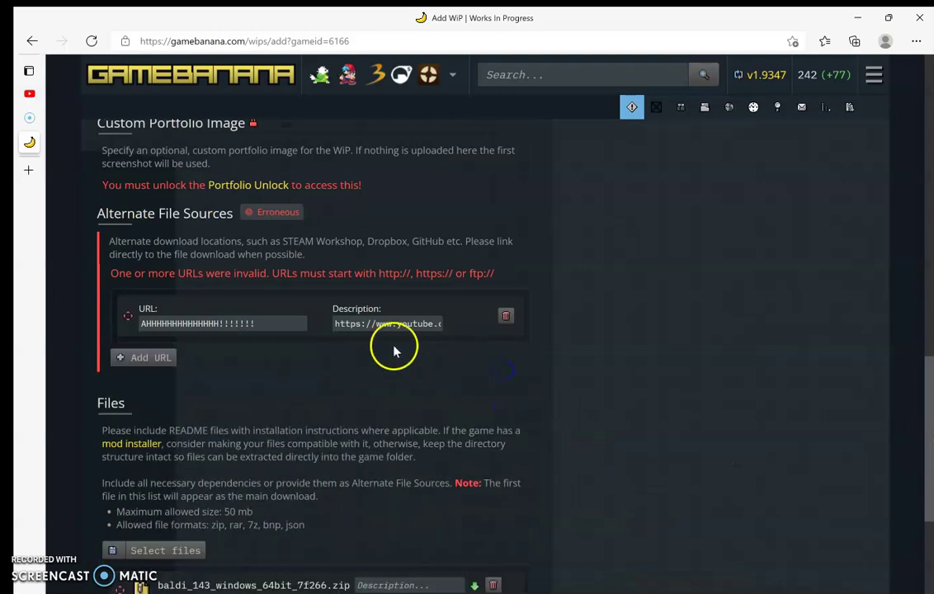
click(146, 357)
click(210, 371)
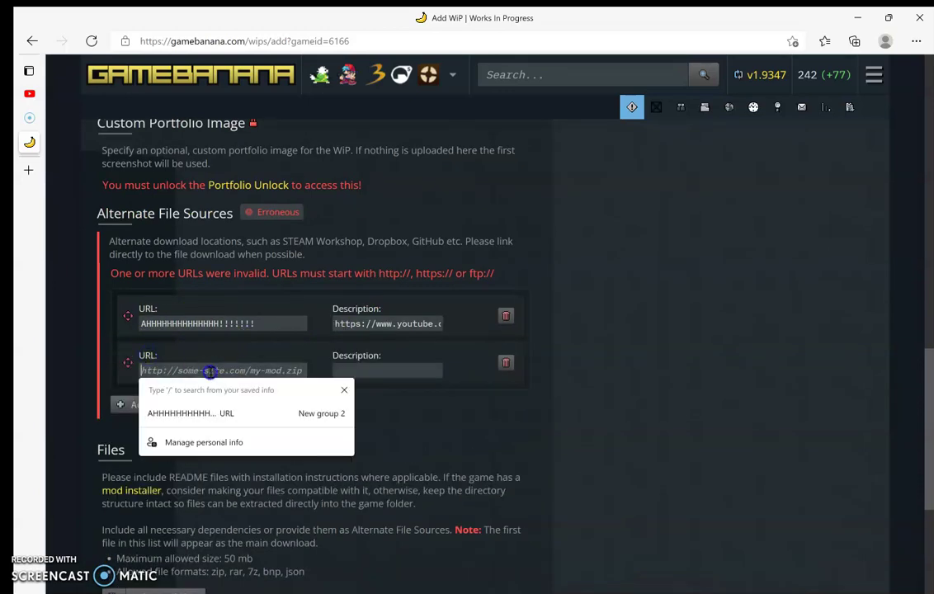
text(LOOL)
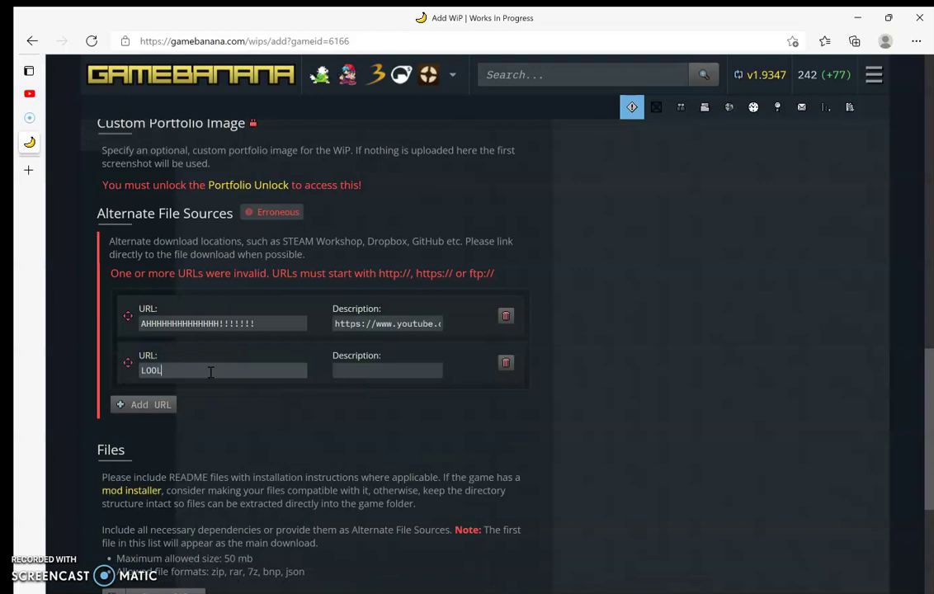
- Replace the first alternate source's wrong description text with 'loollool'
click(286, 319)
click(425, 324)
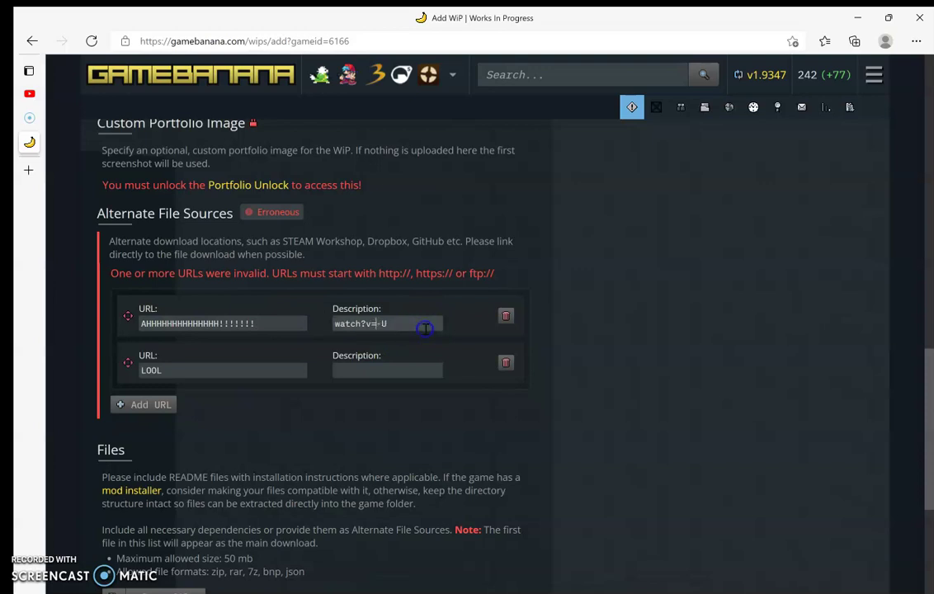
key(ctrl+a)
key(BackSpace)
text(lool)
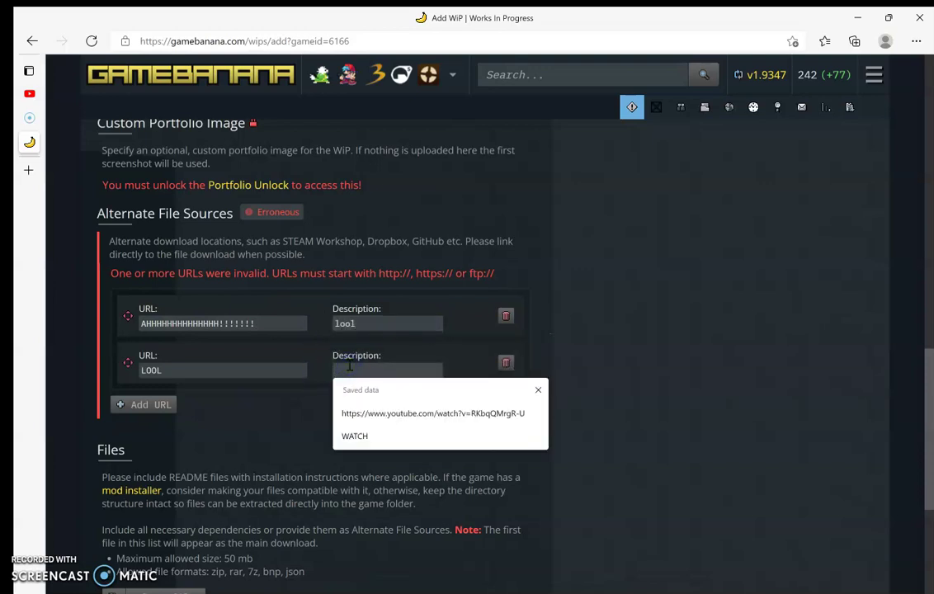
text(looll)
click(541, 330)
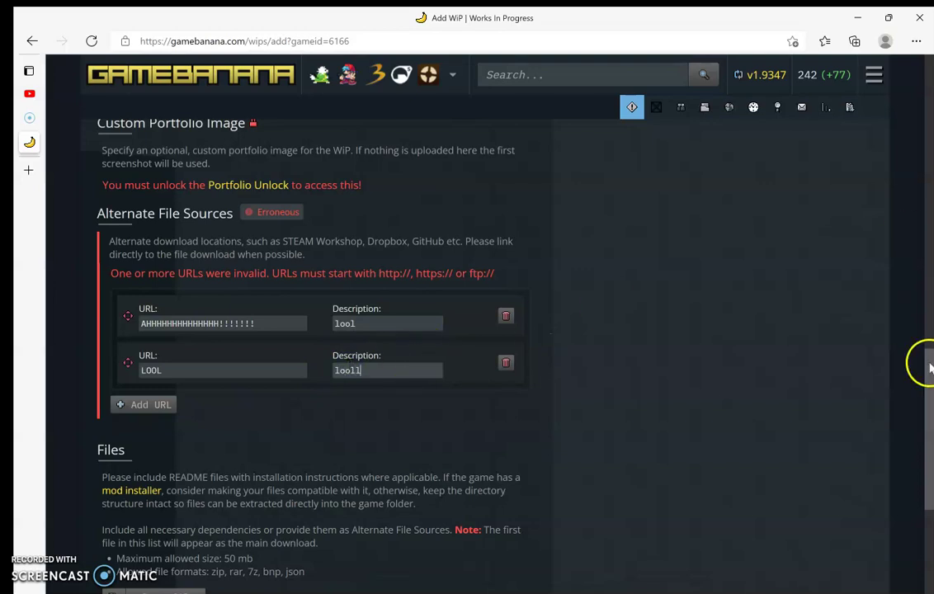
drag(930, 369, 927, 448)
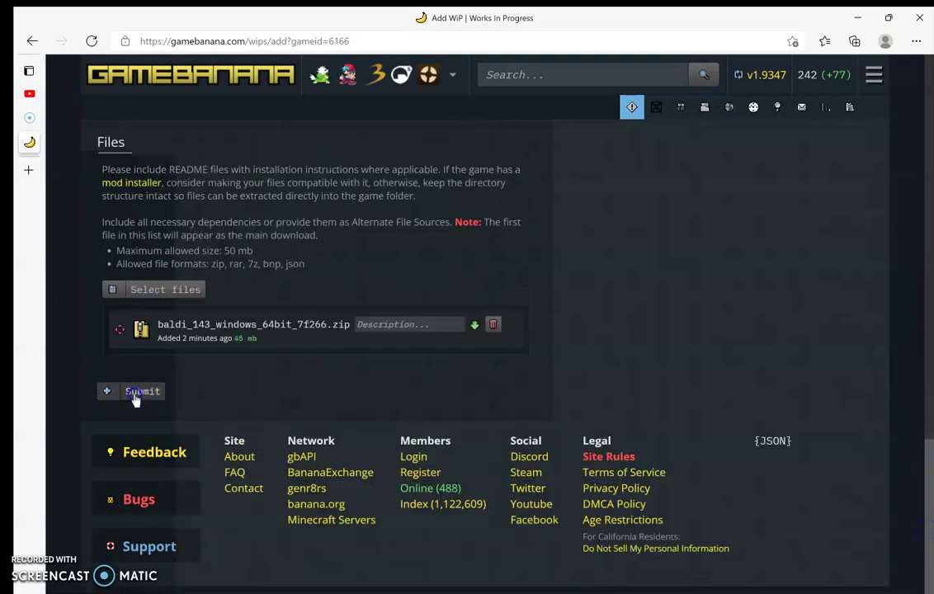
- Resubmit the WiP form and decline Edge's offer to save the form information
click(134, 392)
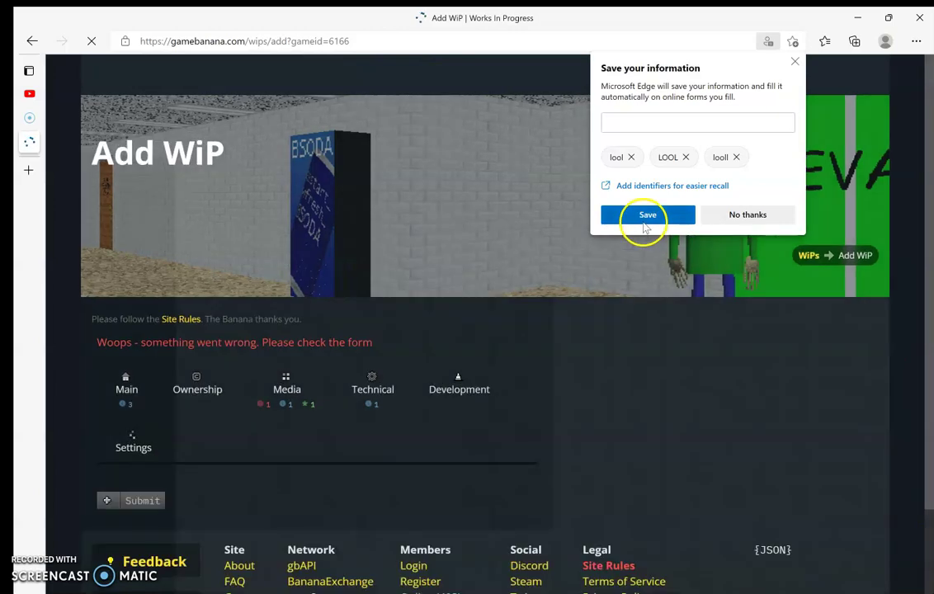
click(718, 215)
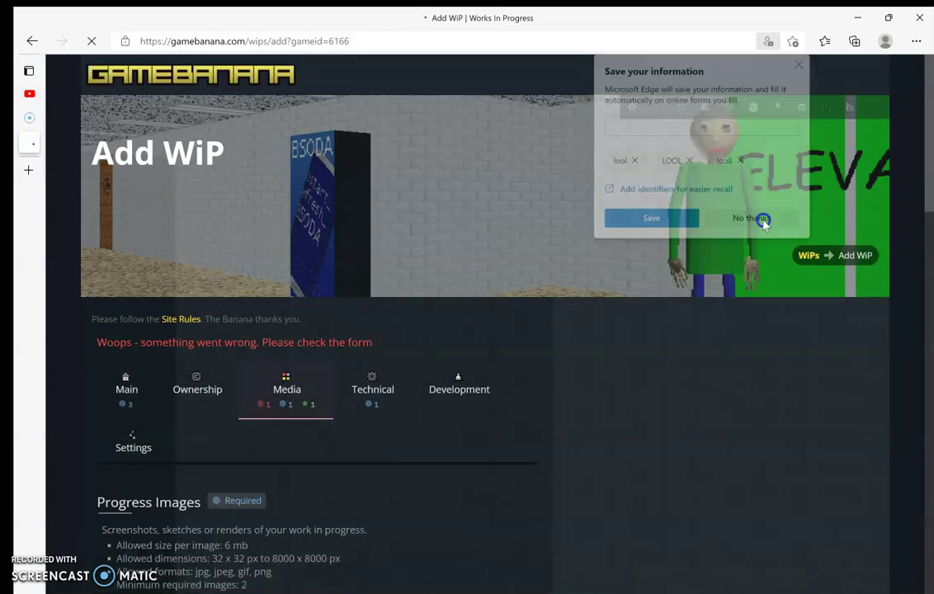
drag(929, 187, 916, 348)
- Delete the empty third and invalid first alternate source rows, leaving only LOOL
scroll(921, 404, down, 3)
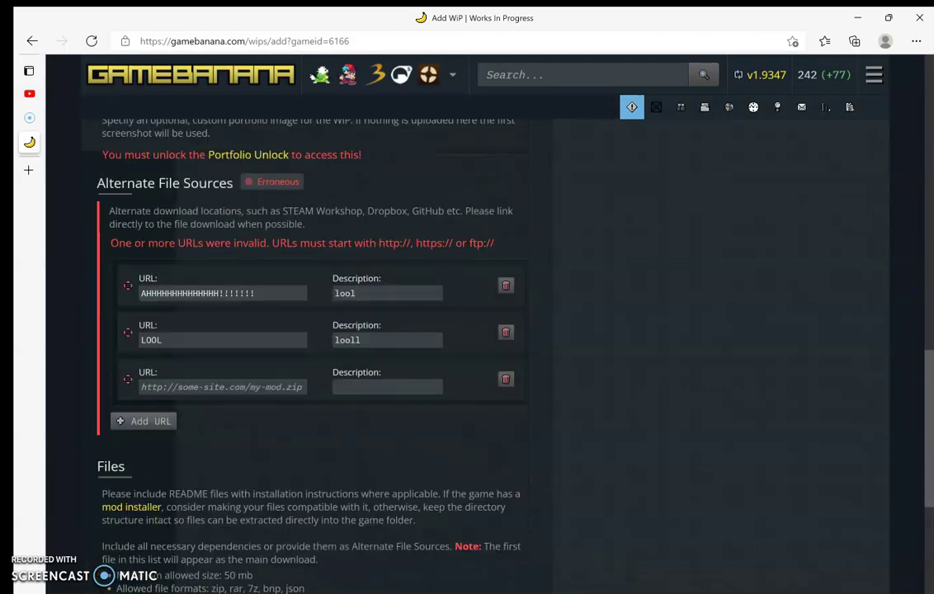
click(506, 357)
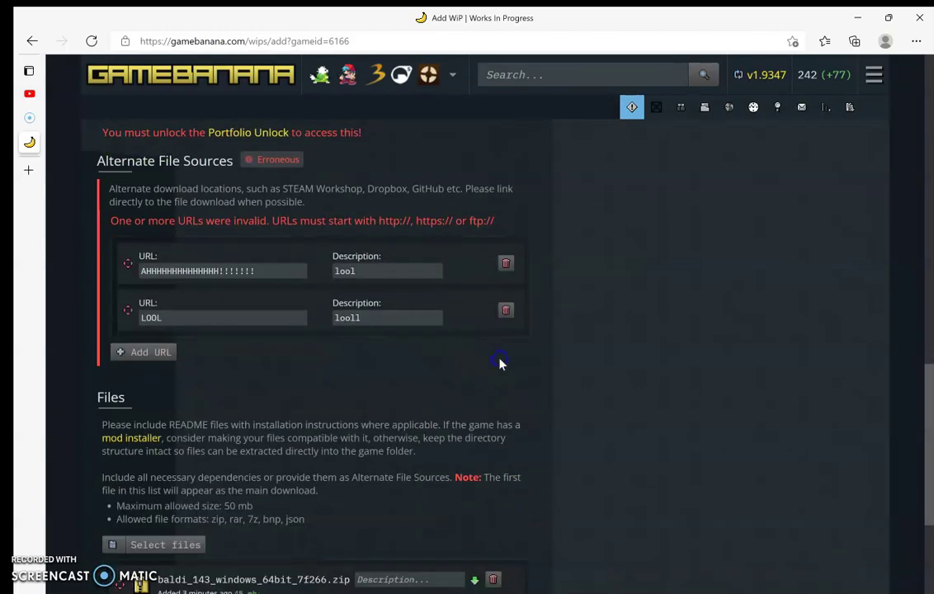
click(291, 273)
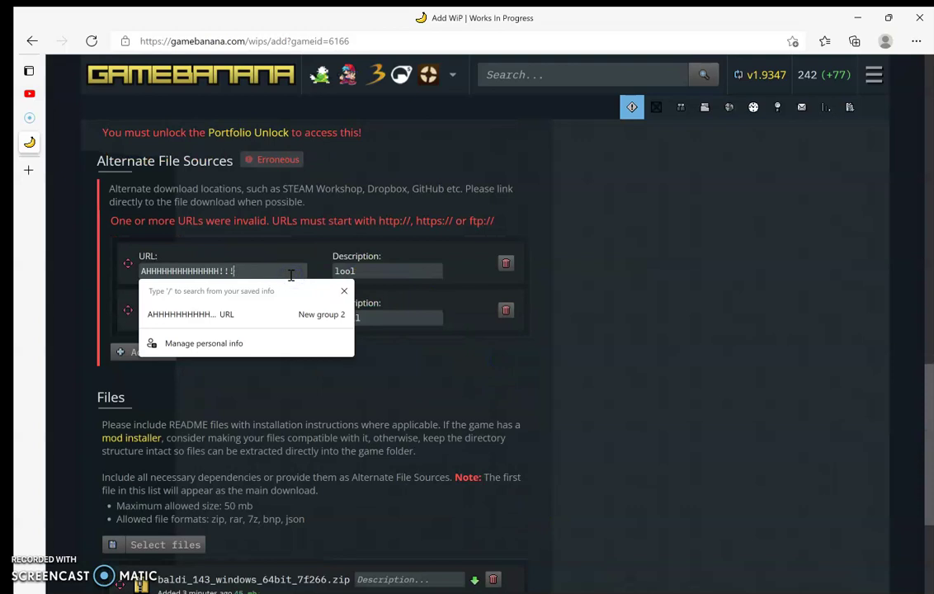
key(ctrl+a)
key(BackSpace)
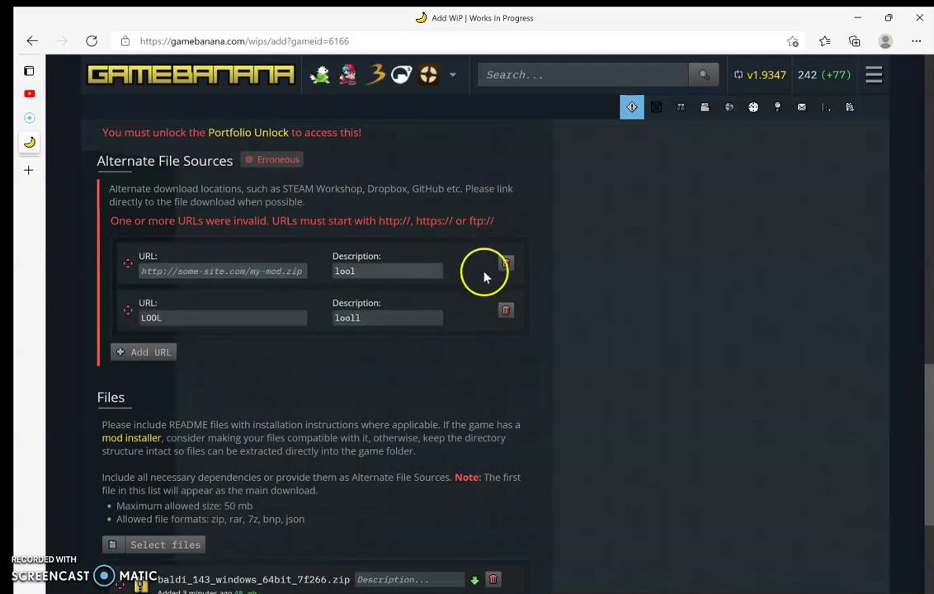
click(503, 265)
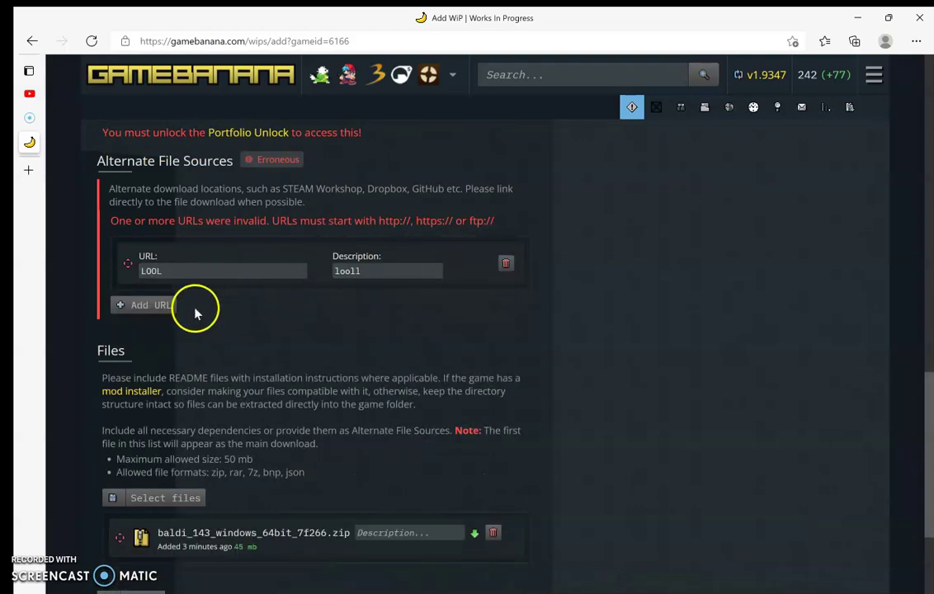
- Open and cancel the upload file picker, then resubmit the WiP form
click(156, 501)
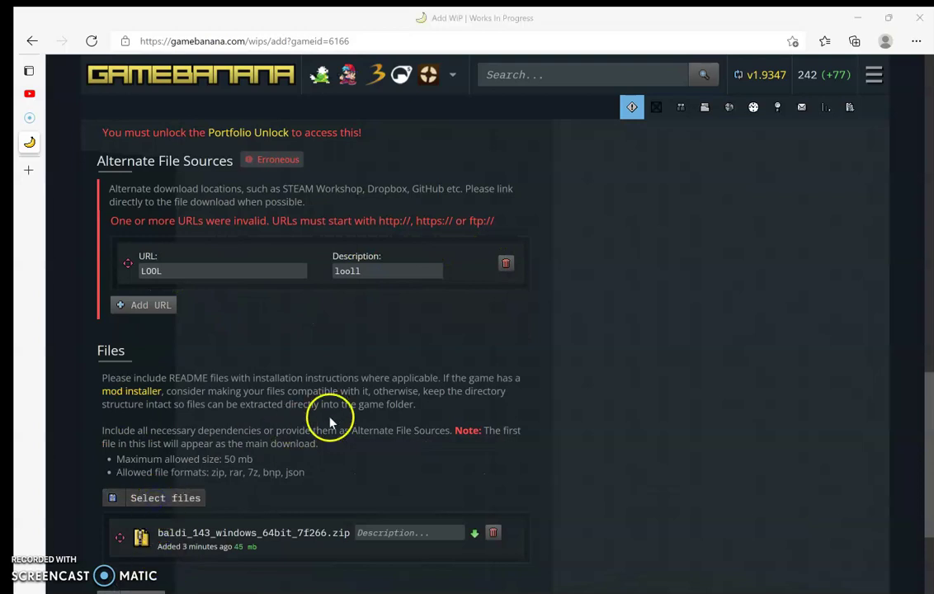
click(420, 18)
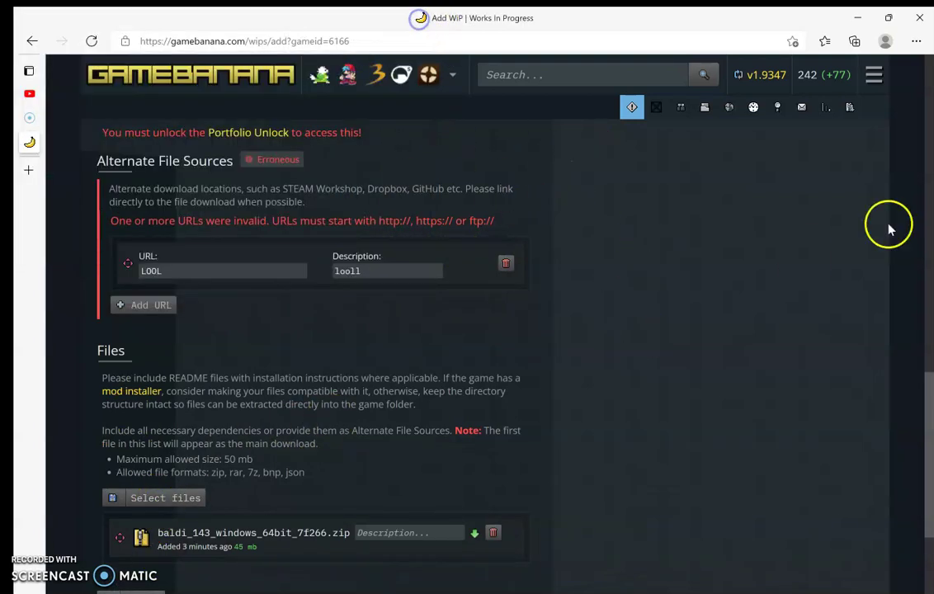
drag(928, 396, 930, 526)
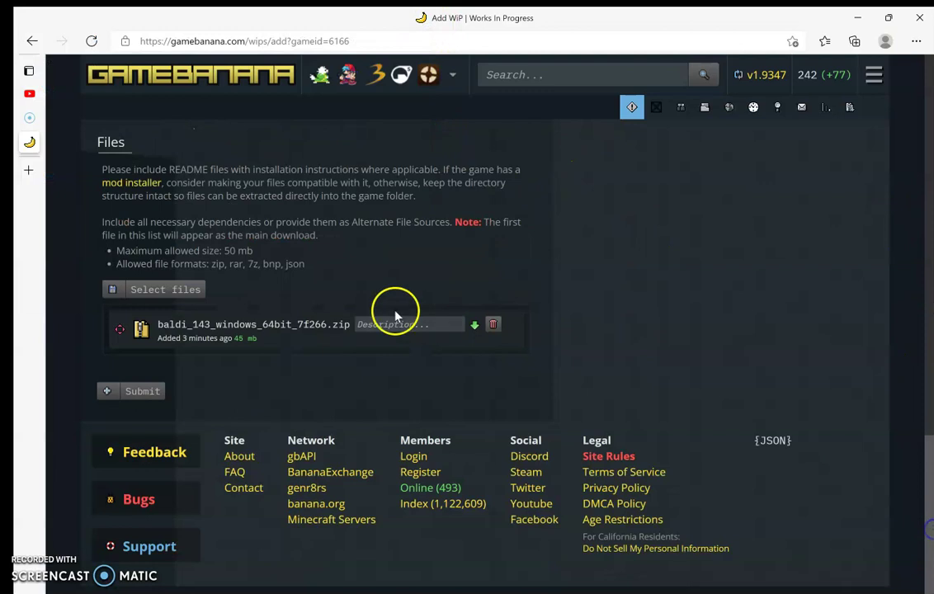
click(119, 394)
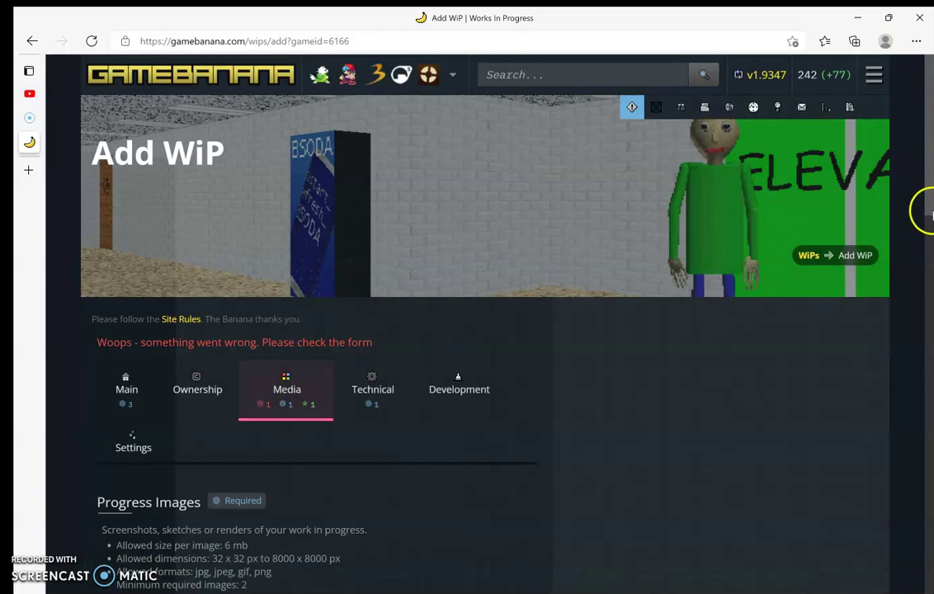
- Fill the empty media field with the saved YouTube URL
drag(929, 213, 929, 424)
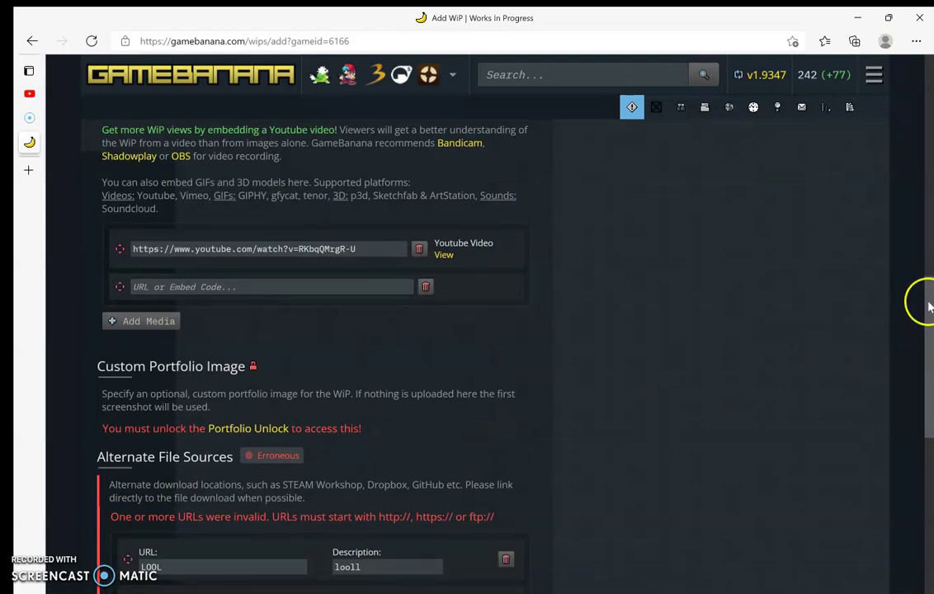
click(368, 281)
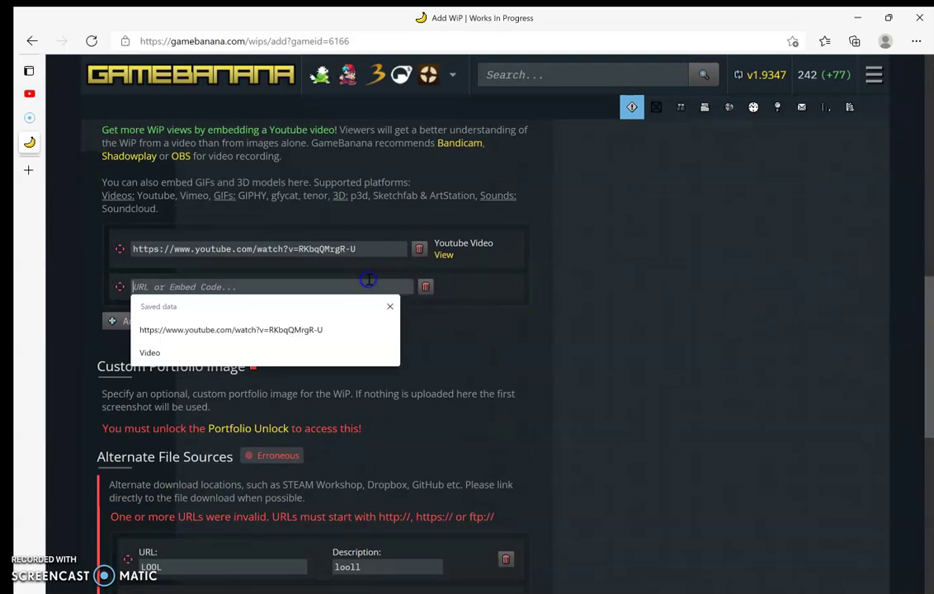
click(359, 329)
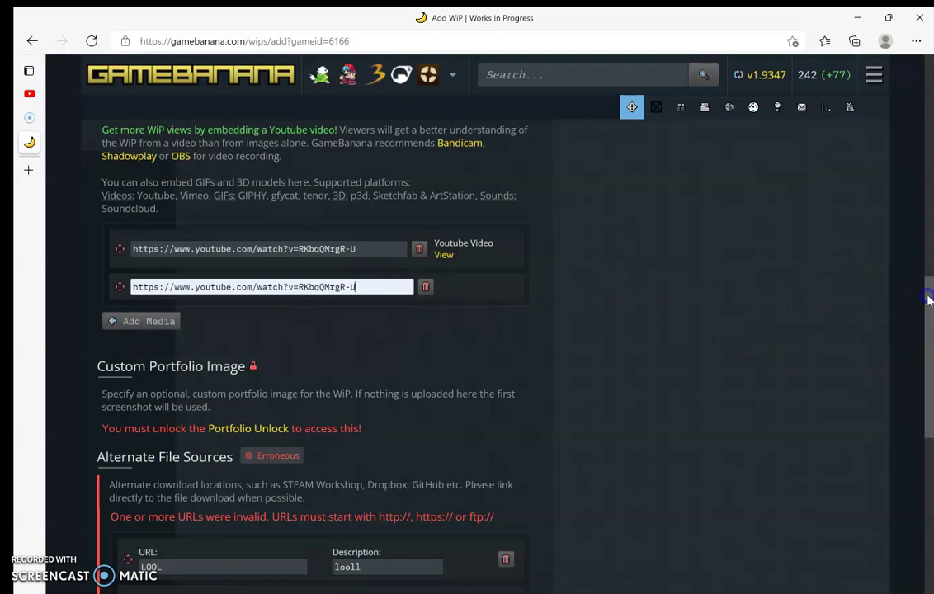
drag(928, 298, 926, 398)
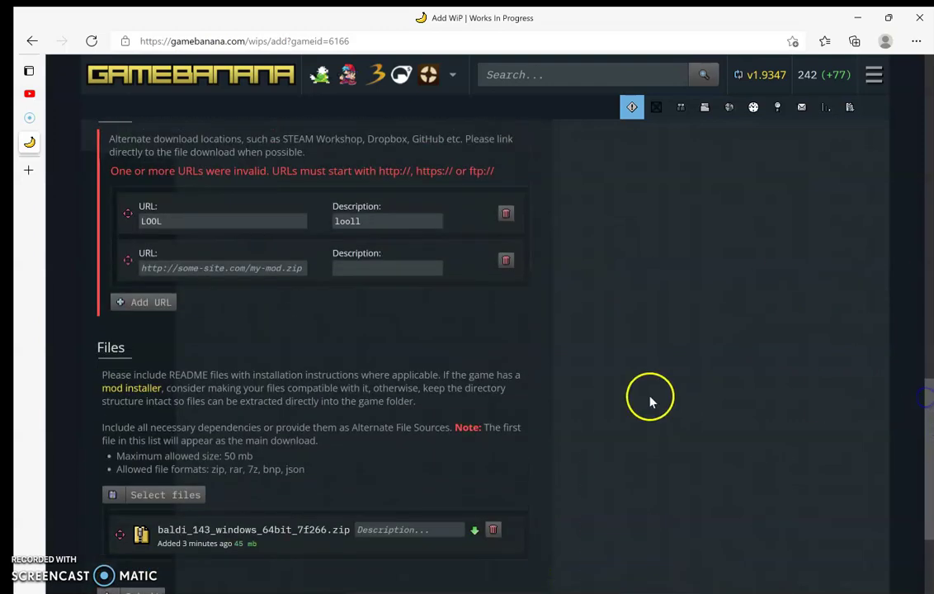
- Paste the YouTube URL as an alternate source, delete the LOOL row, add a description, and submit
click(287, 265)
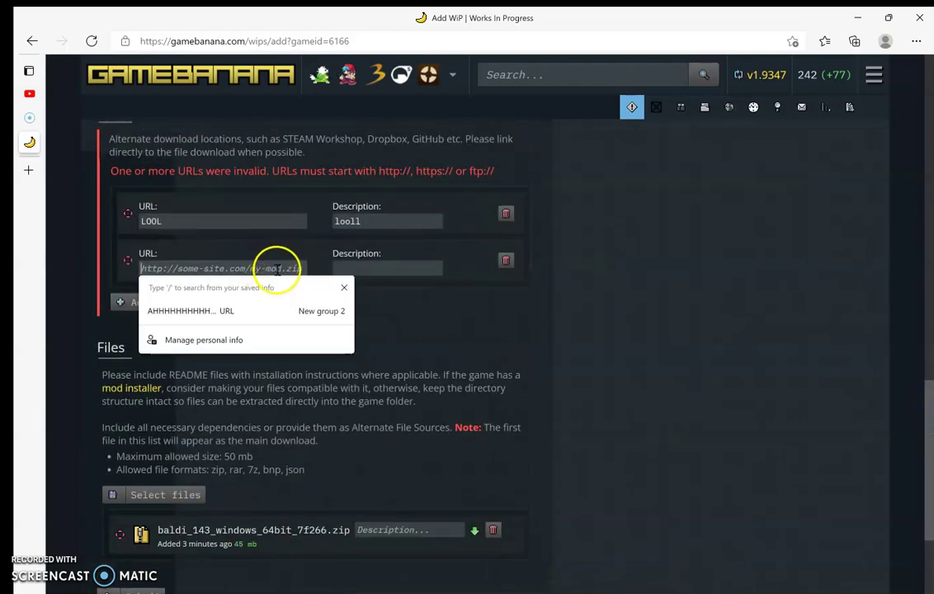
click(246, 271)
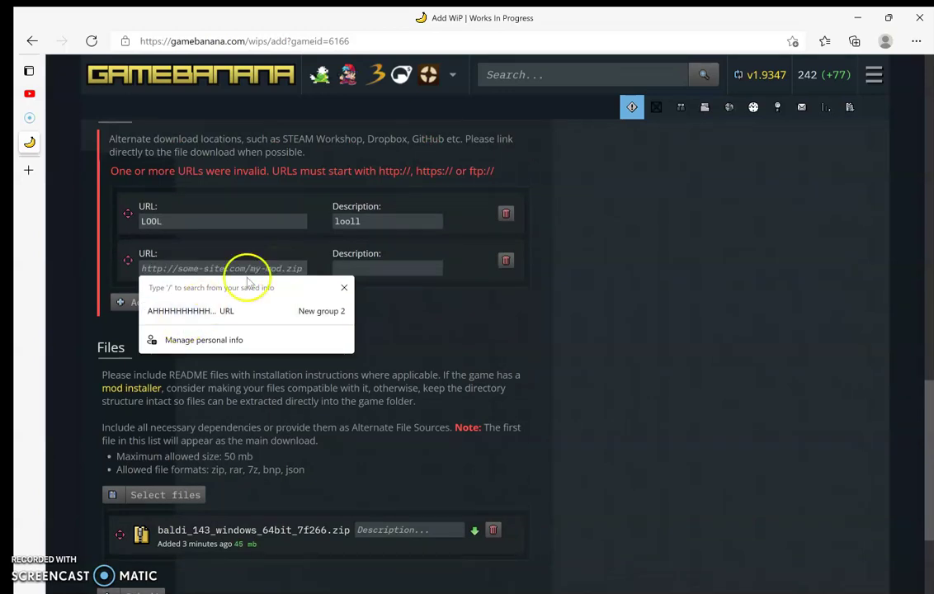
right_click(261, 267)
mouse_move(367, 400)
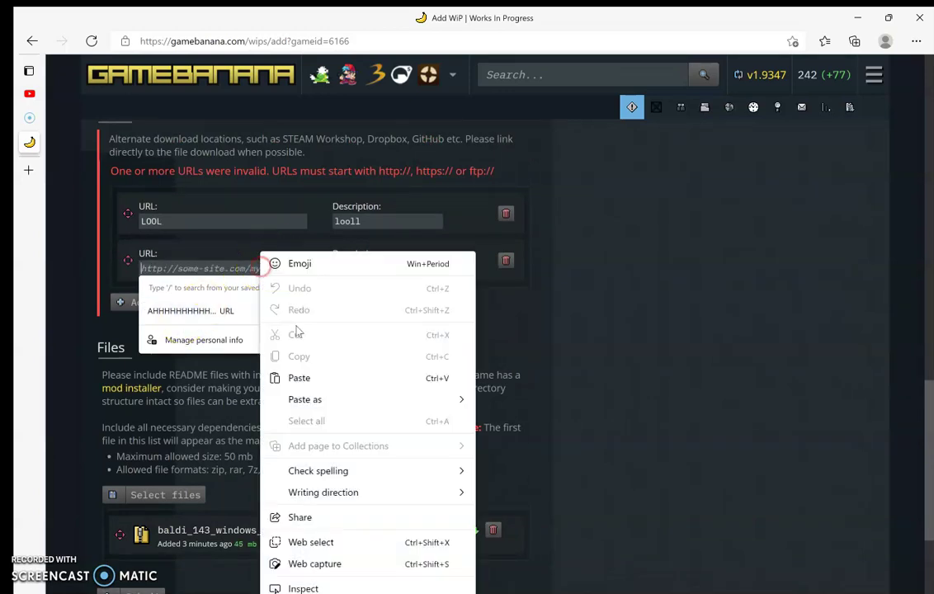
click(365, 379)
click(256, 220)
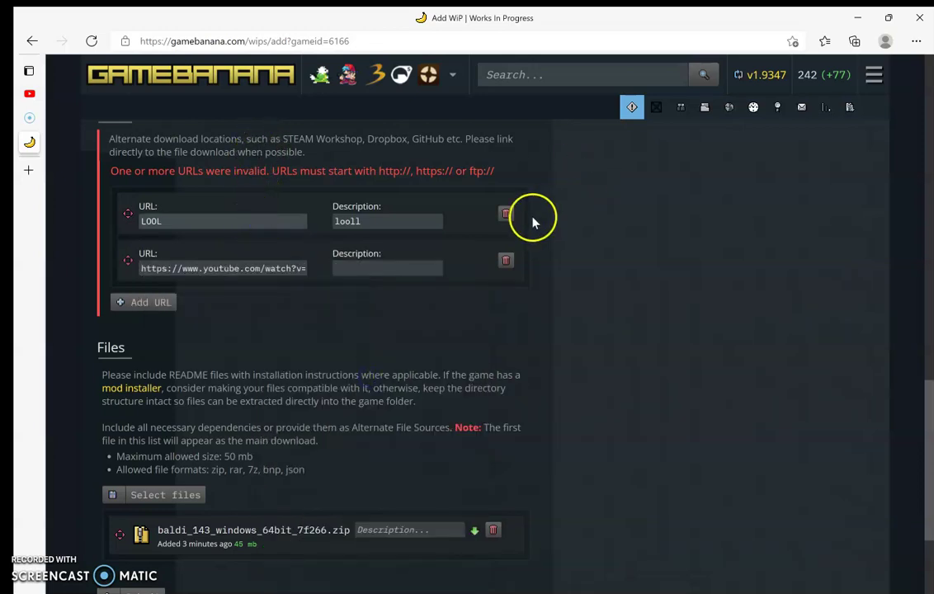
click(505, 212)
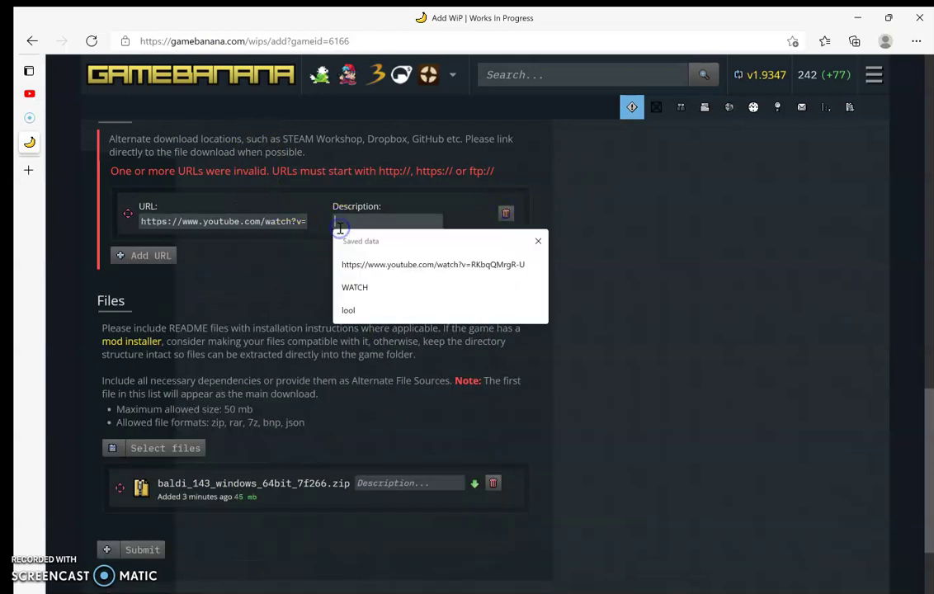
text(re)
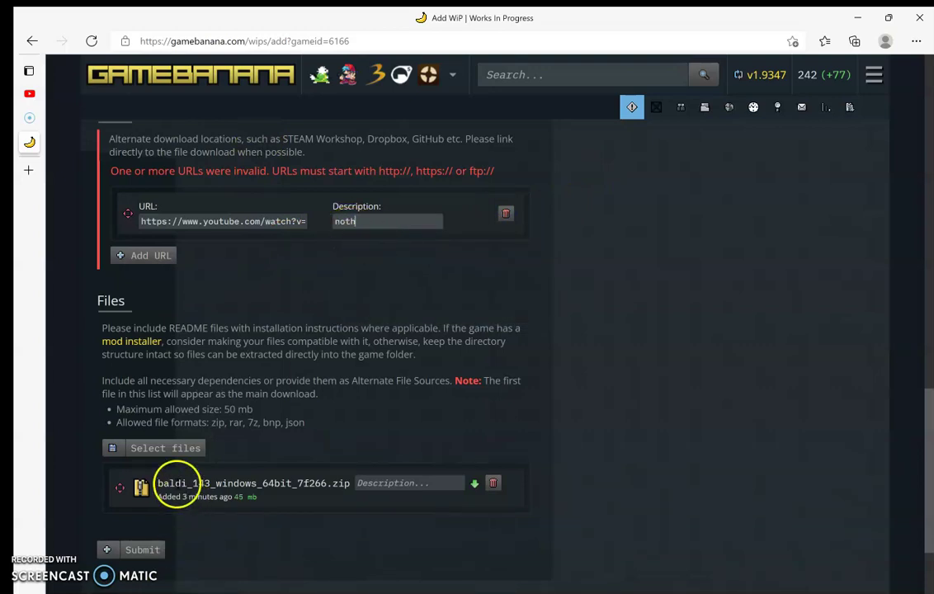
click(152, 548)
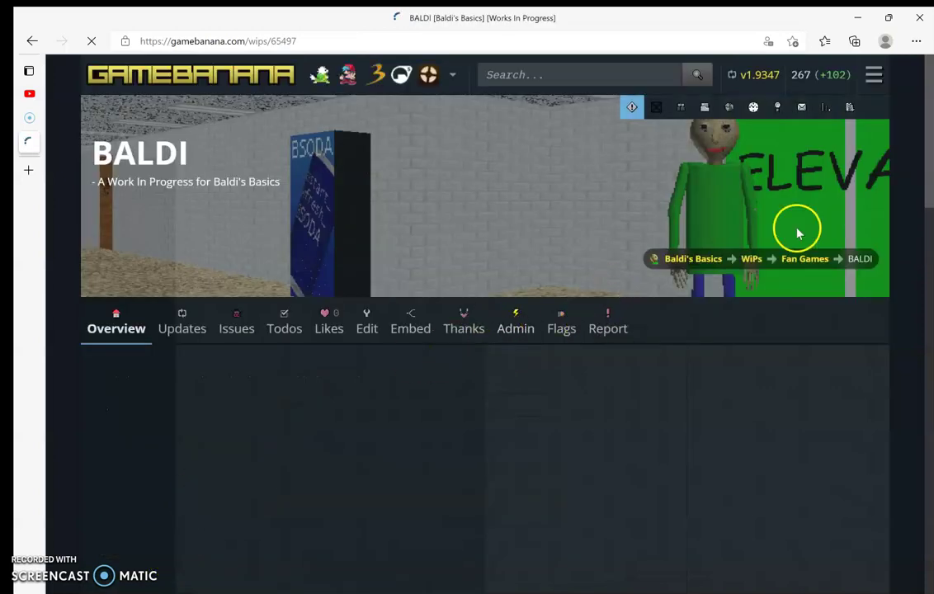
- Scroll the published BALDI WiP page to view its embedded YouTube video
scroll(528, 217, down, 4)
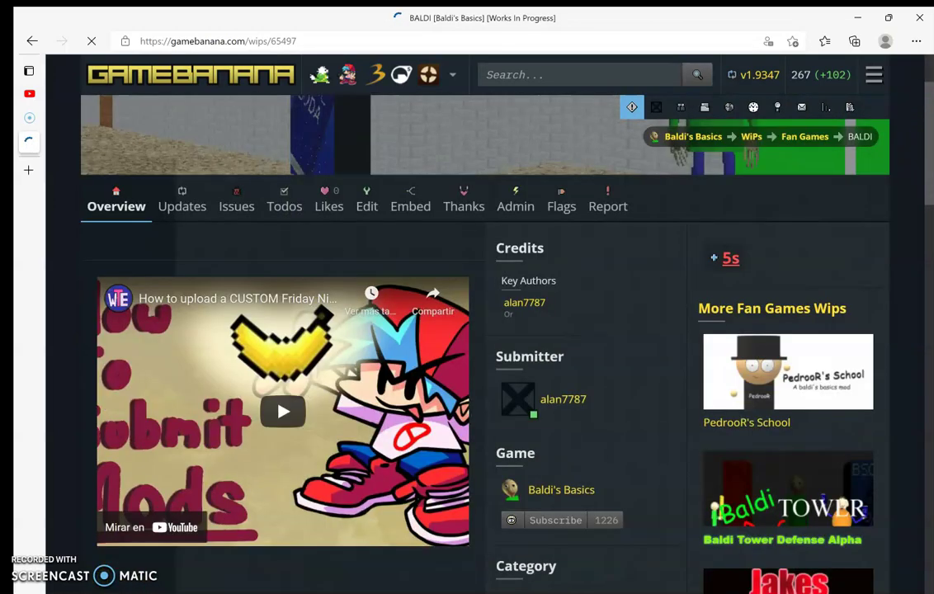